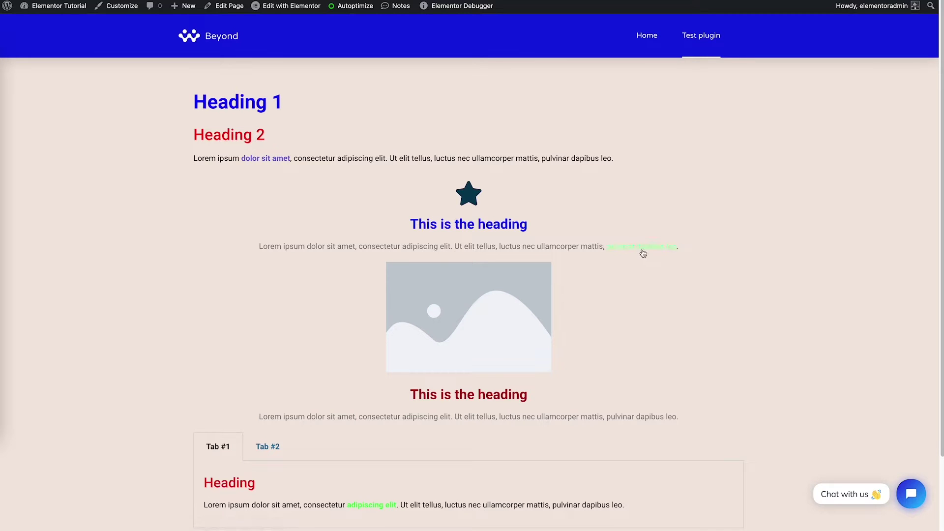
Examine the hover colours of the headings, text links and tab content on the Test plugin demo page.
{"action": "scroll", "coordinate": [618, 248], "scroll_direction": "down", "scroll_amount": 3}
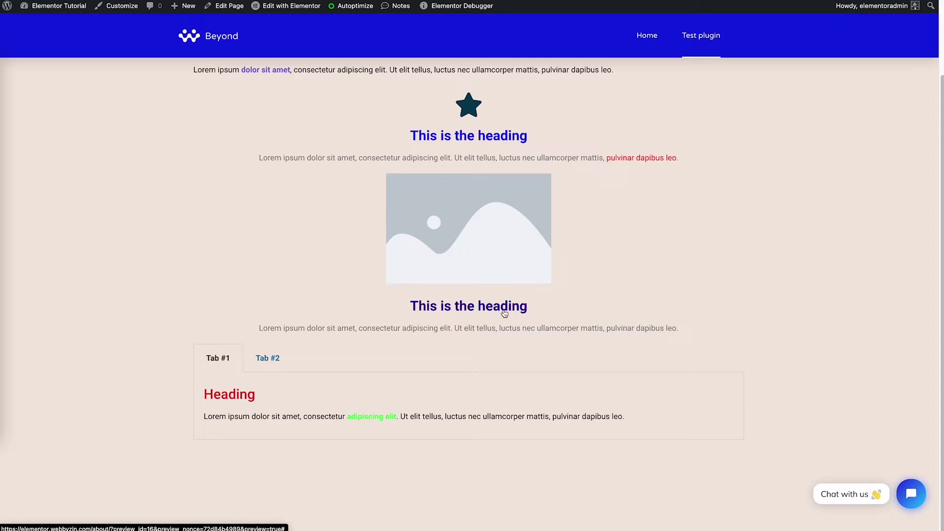
{"action": "scroll", "coordinate": [260, 396], "scroll_direction": "up", "scroll_amount": 1}
{"action": "left_click", "coordinate": [252, 395]}
{"action": "left_click", "coordinate": [205, 396]}
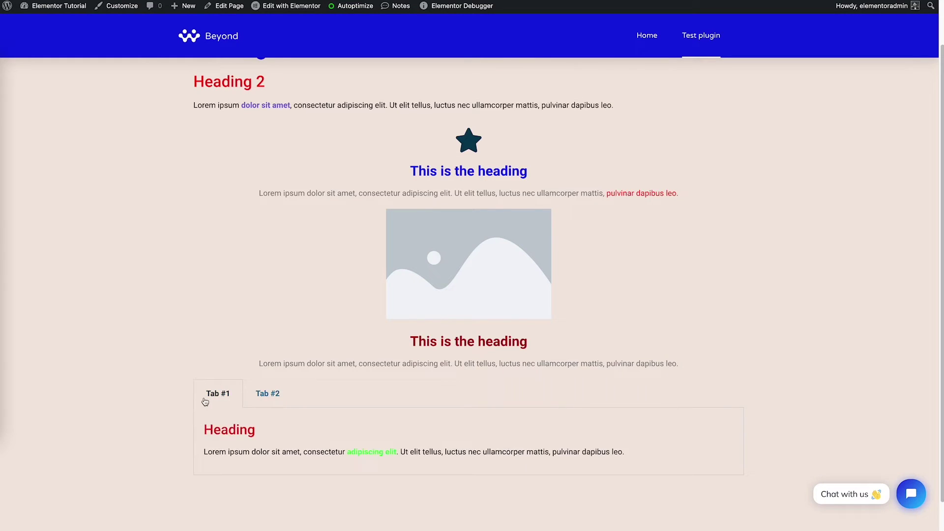
{"action": "scroll", "coordinate": [496, 419], "scroll_direction": "down", "scroll_amount": 1}
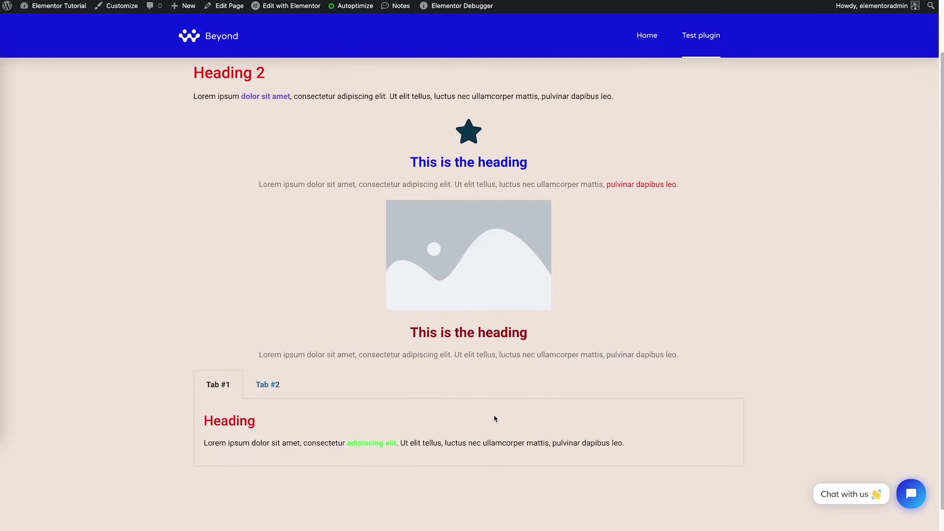
{"action": "scroll", "coordinate": [496, 418], "scroll_direction": "up", "scroll_amount": 2}
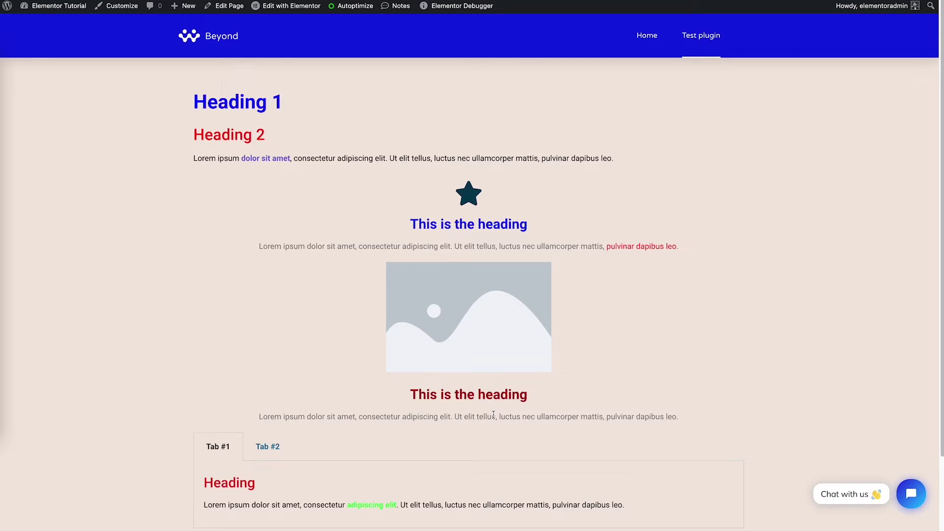
{"action": "scroll", "coordinate": [532, 391], "scroll_direction": "down", "scroll_amount": 1}
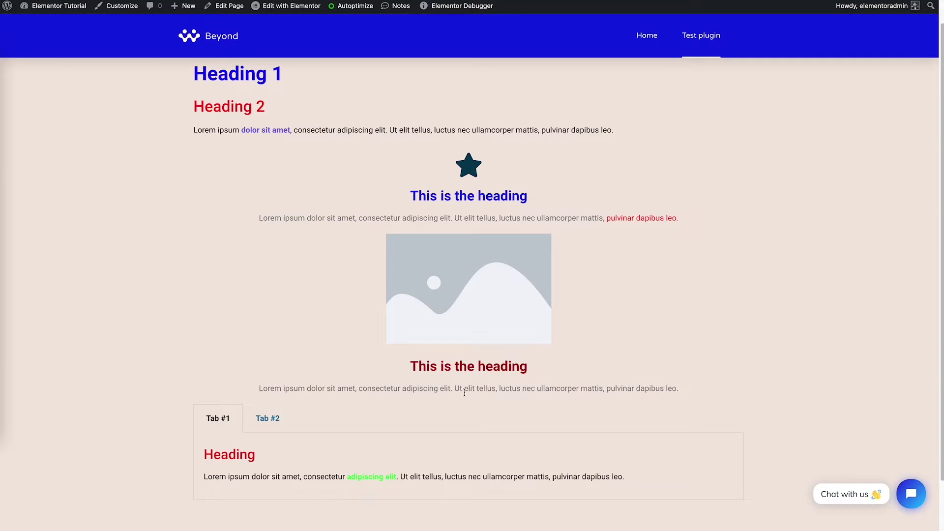
{"action": "scroll", "coordinate": [465, 393], "scroll_direction": "up", "scroll_amount": 1}
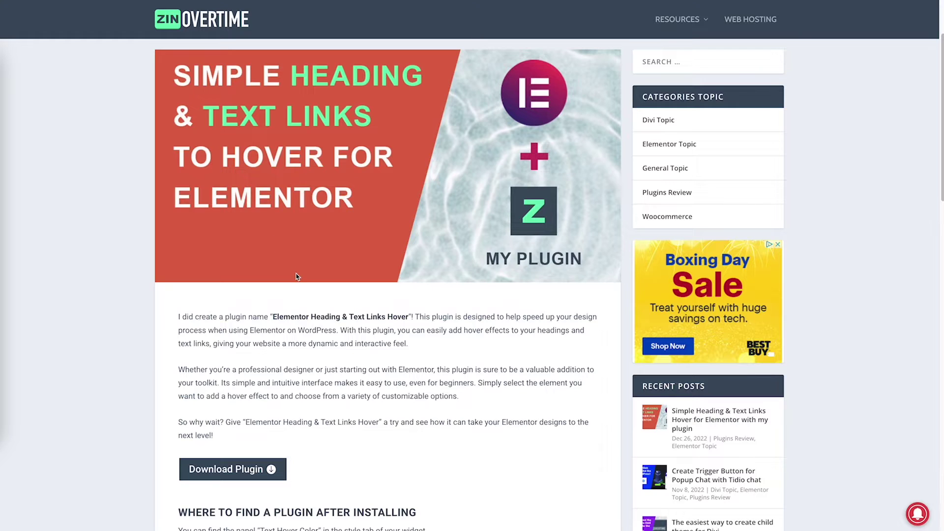
Download the Elementor Heading & Text Links Hover plugin and install its zip file through the WordPress plugin upload.
{"action": "scroll", "coordinate": [296, 277], "scroll_direction": "down", "scroll_amount": 3}
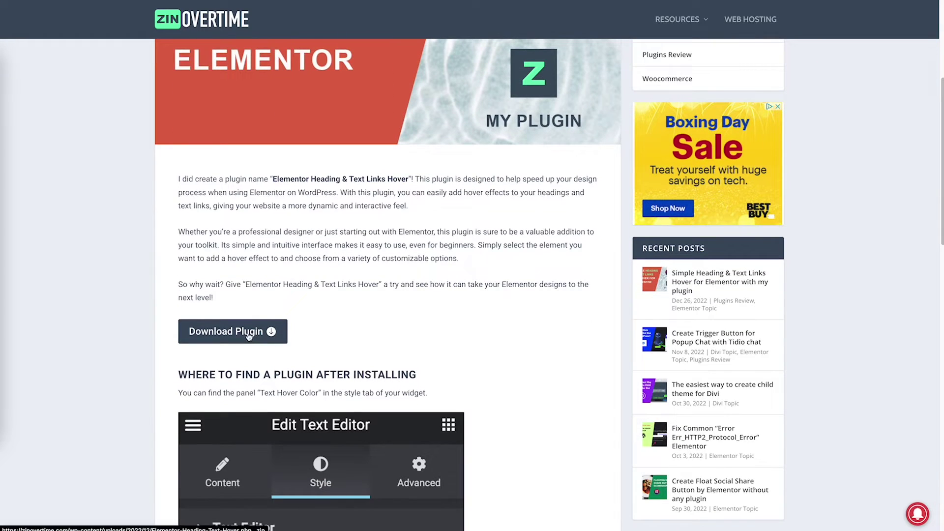
{"action": "left_click", "coordinate": [249, 334]}
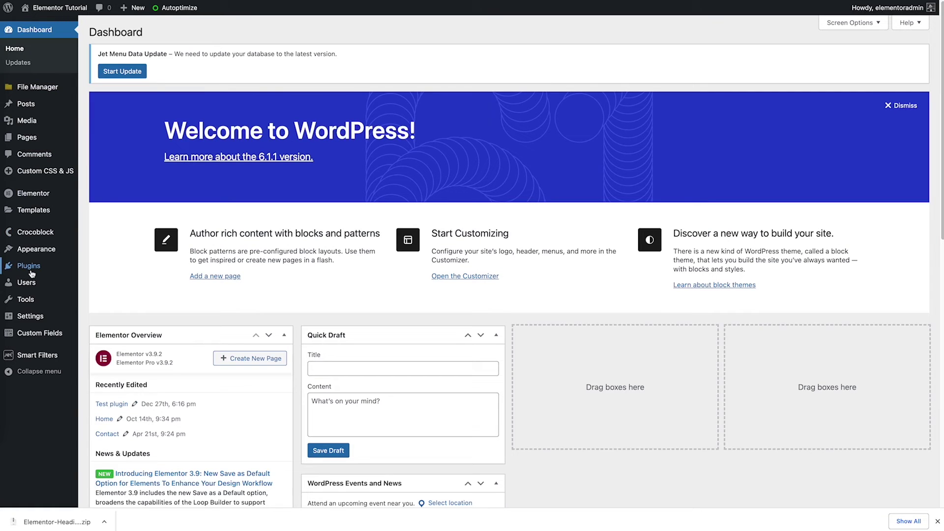
{"action": "mouse_move", "coordinate": [31, 271]}
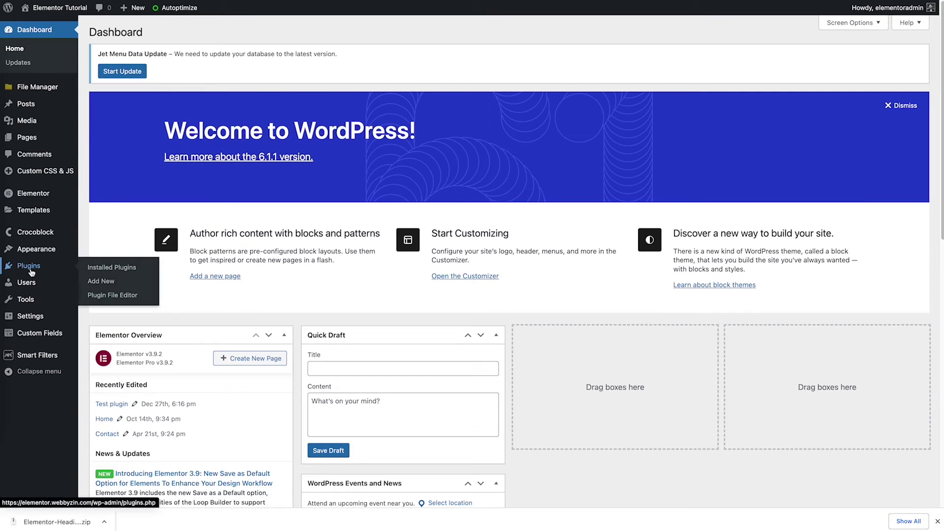
{"action": "left_click", "coordinate": [111, 267]}
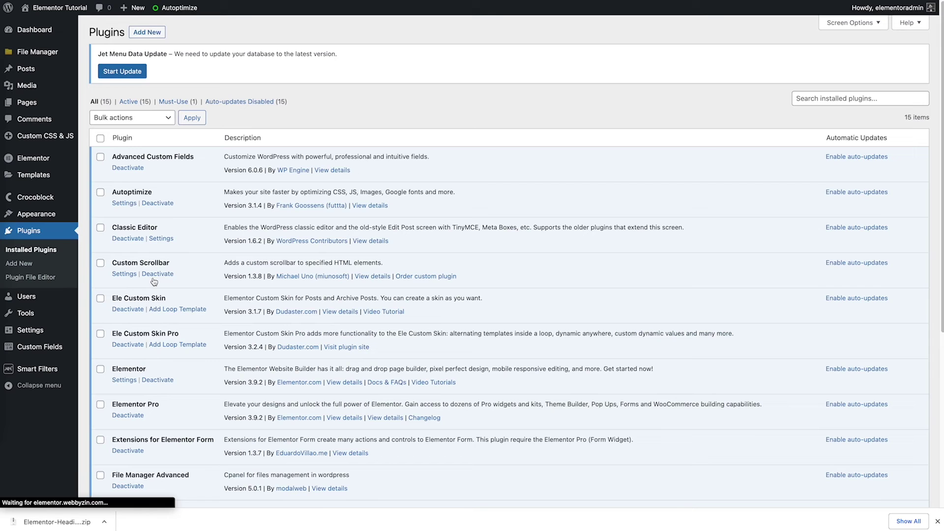
{"action": "left_click", "coordinate": [143, 34]}
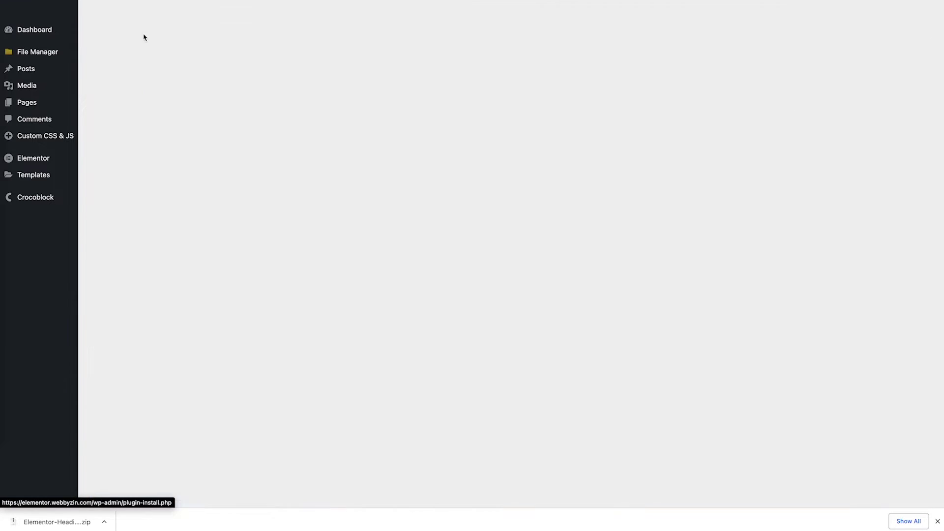
{"action": "left_click", "coordinate": [190, 33]}
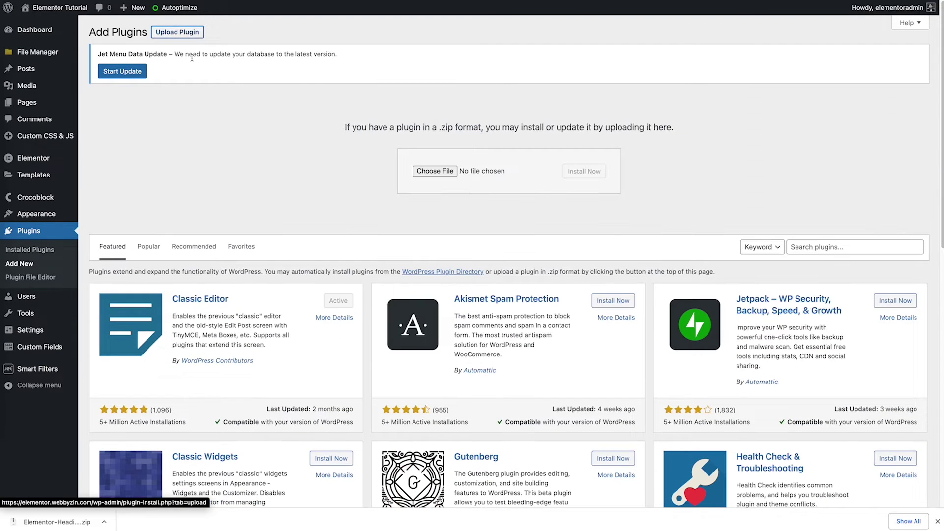
{"action": "left_click_drag", "start_coordinate": [49, 521], "coordinate": [438, 174]}
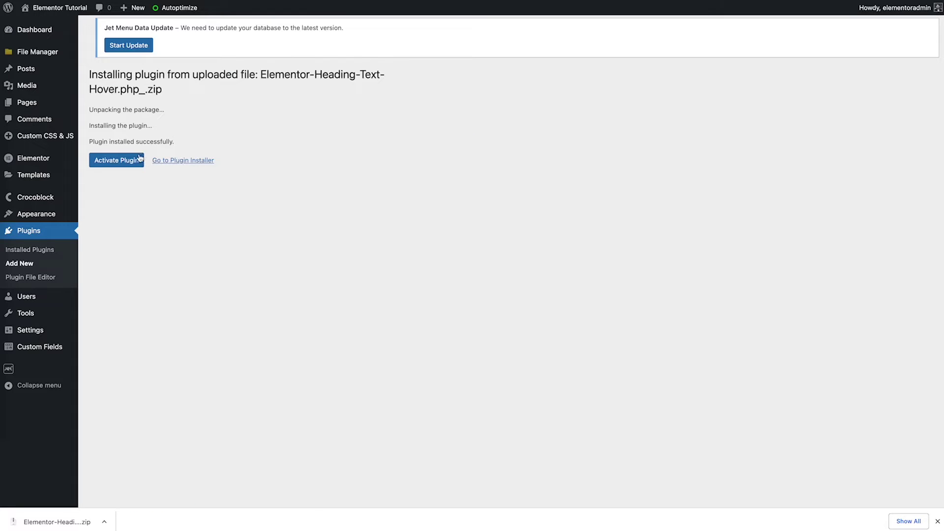
Activate the uploaded plugin and locate Elementor Heading & Links Hover among the installed plugins.
{"action": "left_click", "coordinate": [132, 161]}
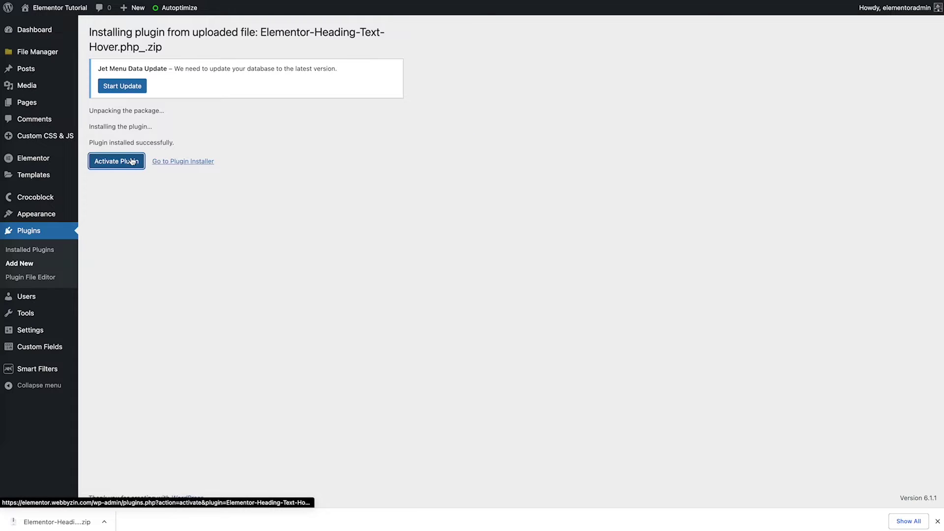
{"action": "left_click", "coordinate": [937, 521]}
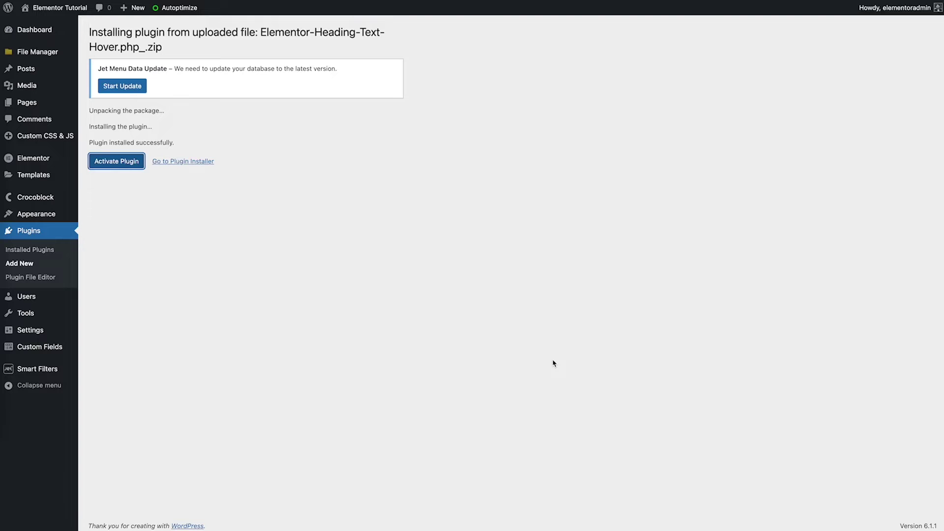
{"action": "scroll", "coordinate": [247, 350], "scroll_direction": "down", "scroll_amount": 3}
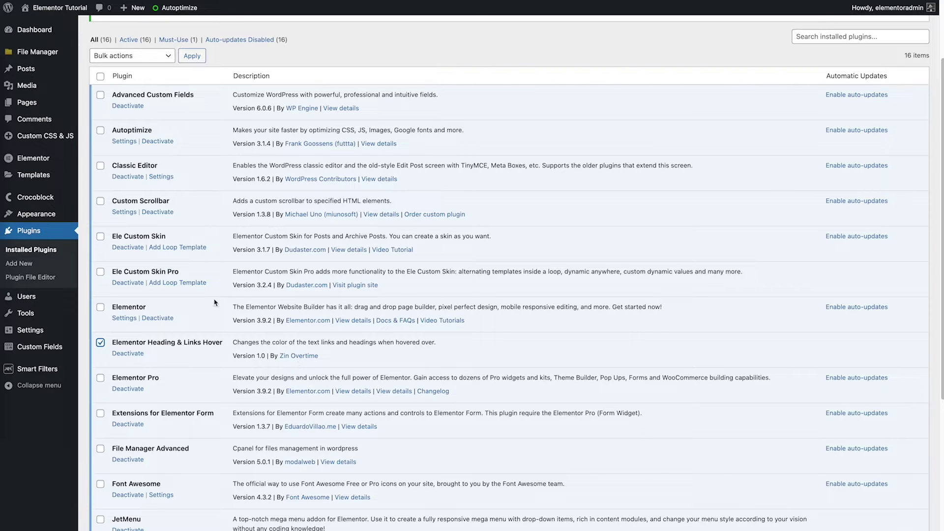
Go to the site's Test plugin page and open it for editing with Elementor.
{"action": "mouse_move", "coordinate": [57, 12]}
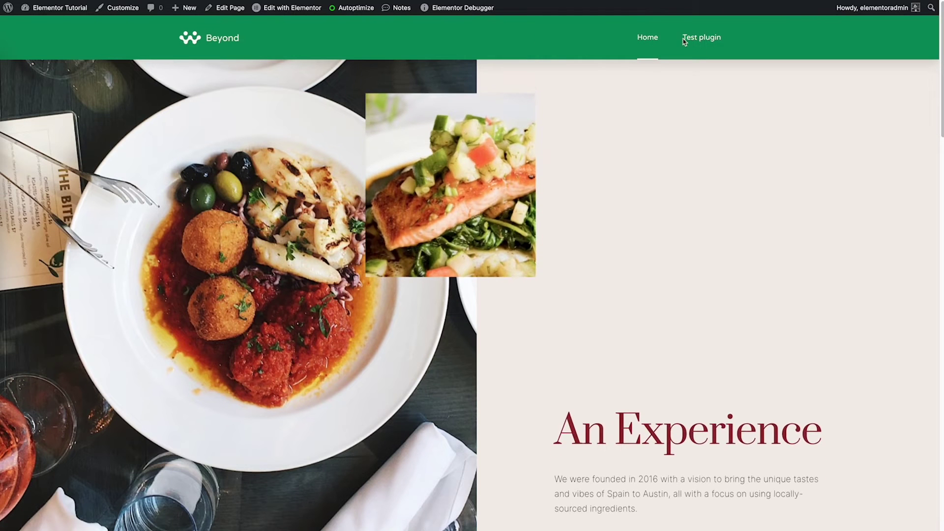
{"action": "scroll", "coordinate": [666, 191], "scroll_direction": "down", "scroll_amount": 5}
{"action": "scroll", "coordinate": [665, 188], "scroll_direction": "up", "scroll_amount": 5}
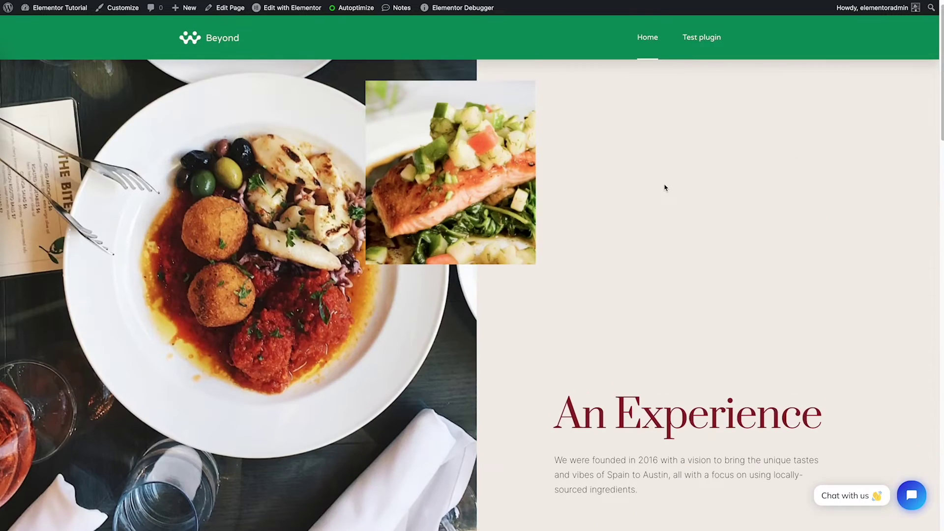
{"action": "scroll", "coordinate": [654, 152], "scroll_direction": "down", "scroll_amount": 4}
{"action": "scroll", "coordinate": [655, 147], "scroll_direction": "up", "scroll_amount": 4}
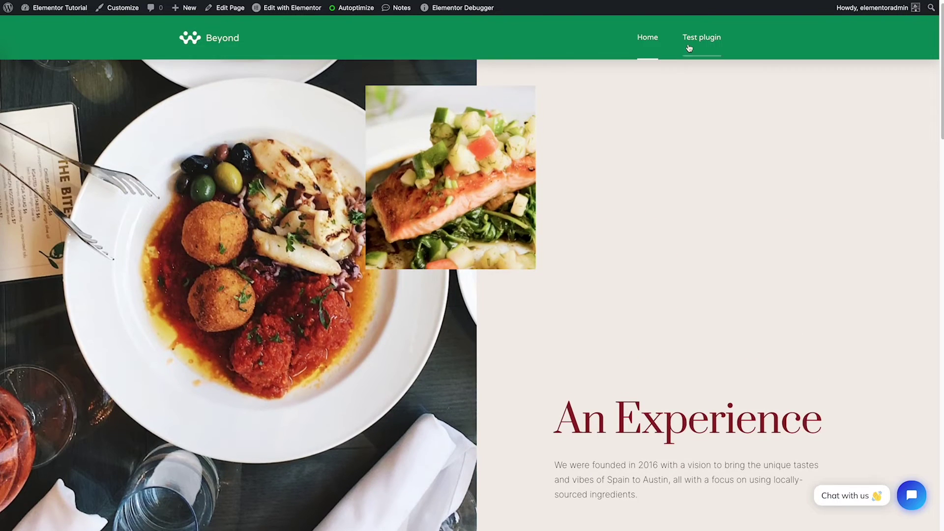
{"action": "left_click", "coordinate": [693, 40]}
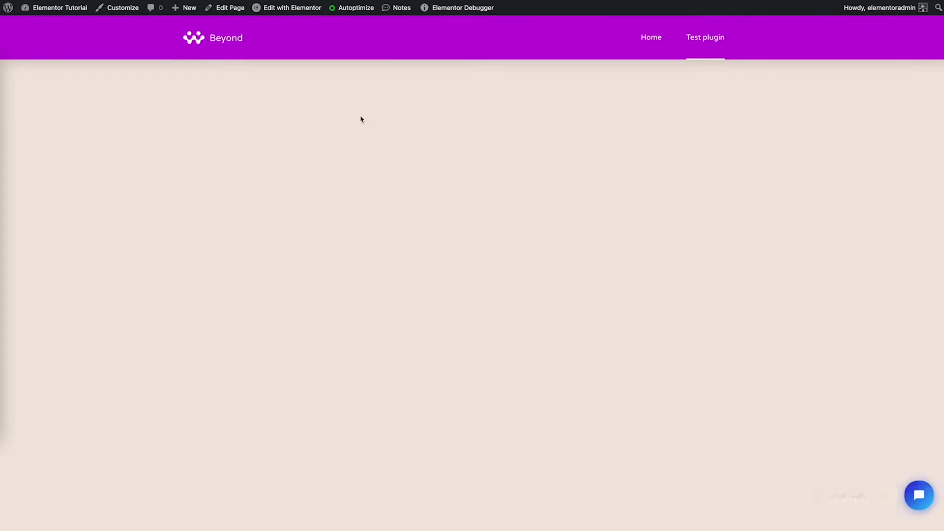
{"action": "mouse_move", "coordinate": [304, 11]}
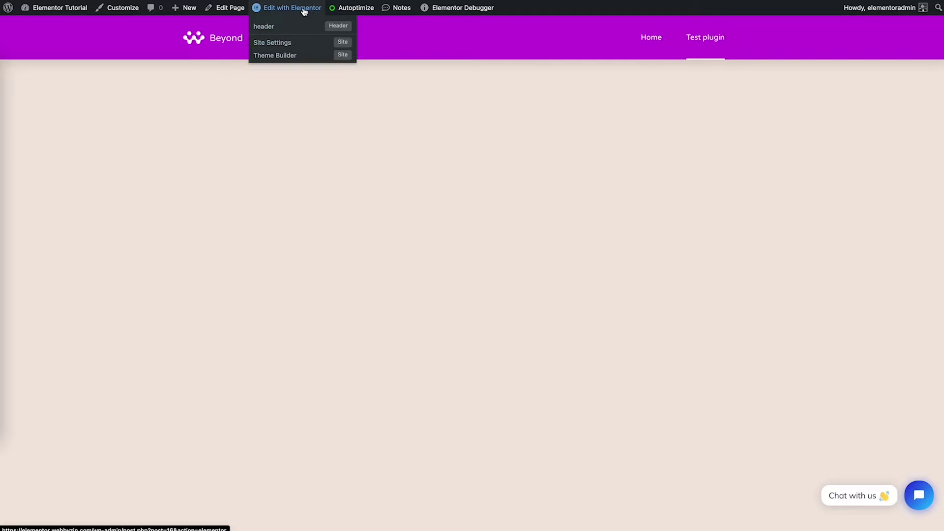
{"action": "left_click", "coordinate": [305, 11]}
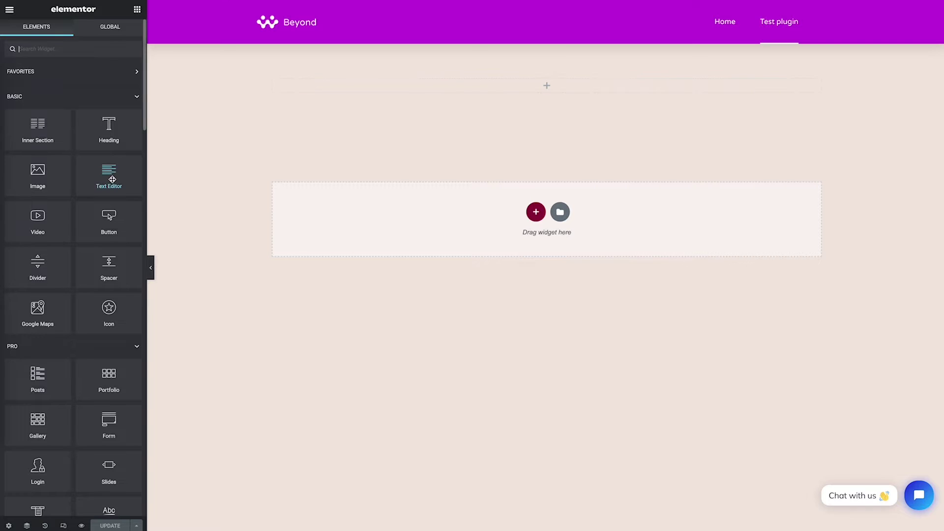
Add a Heading widget to the page's empty upper section and set its title to "Heading 1".
{"action": "left_click_drag", "start_coordinate": [103, 137], "coordinate": [375, 88]}
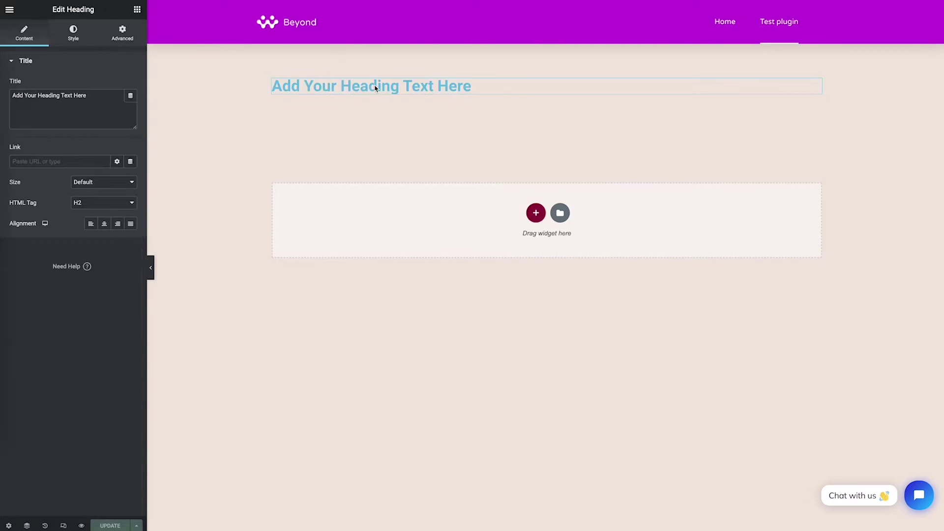
{"action": "double_click", "coordinate": [87, 105]}
{"action": "triple_click", "coordinate": [87, 105]}
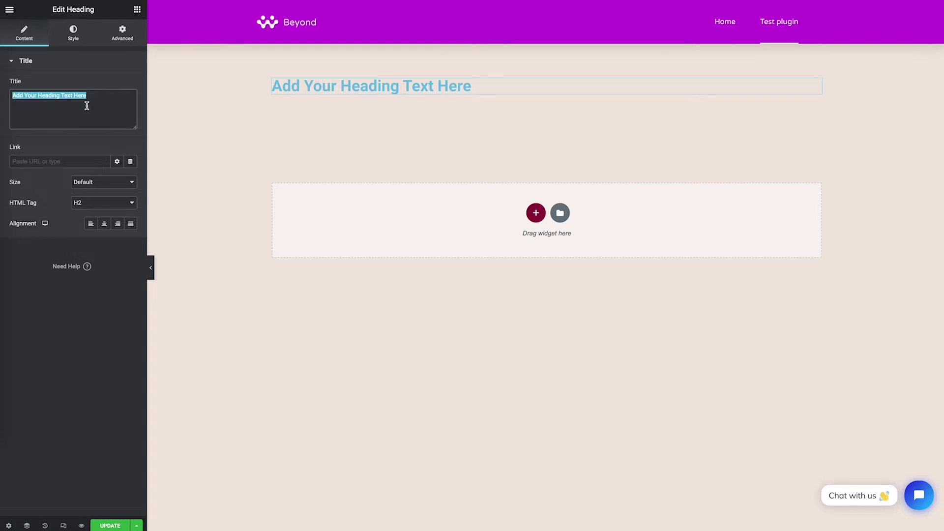
{"action": "type", "text": "Heading 1"}
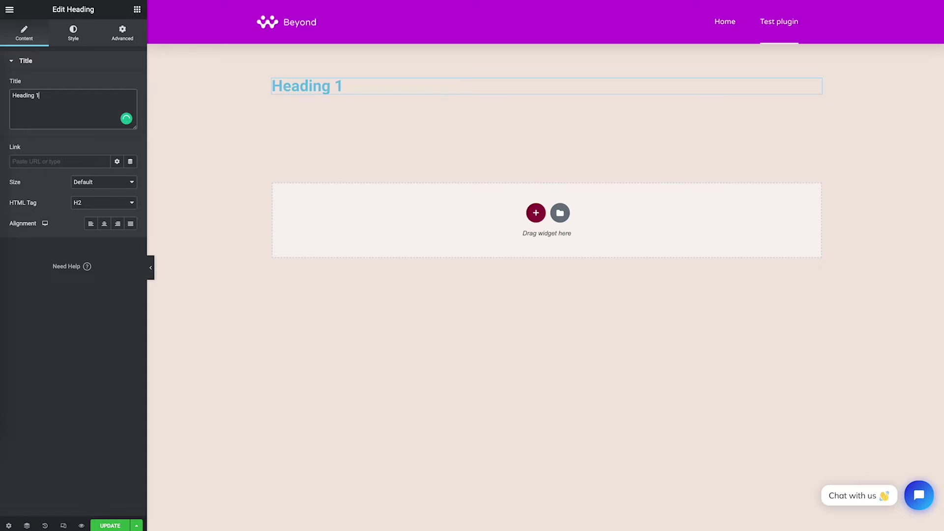
Set the heading's HTML tag to H1 and its link to "#".
{"action": "left_click", "coordinate": [101, 204]}
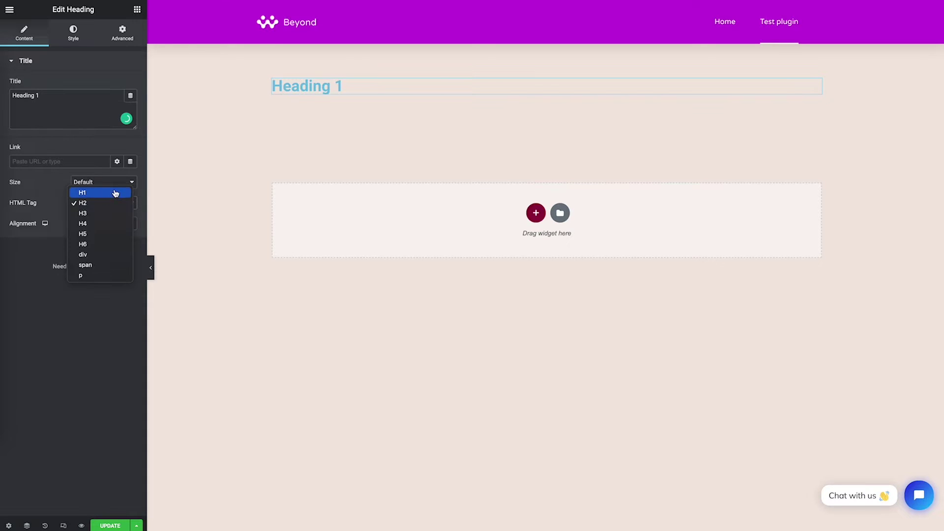
{"action": "left_click", "coordinate": [115, 194]}
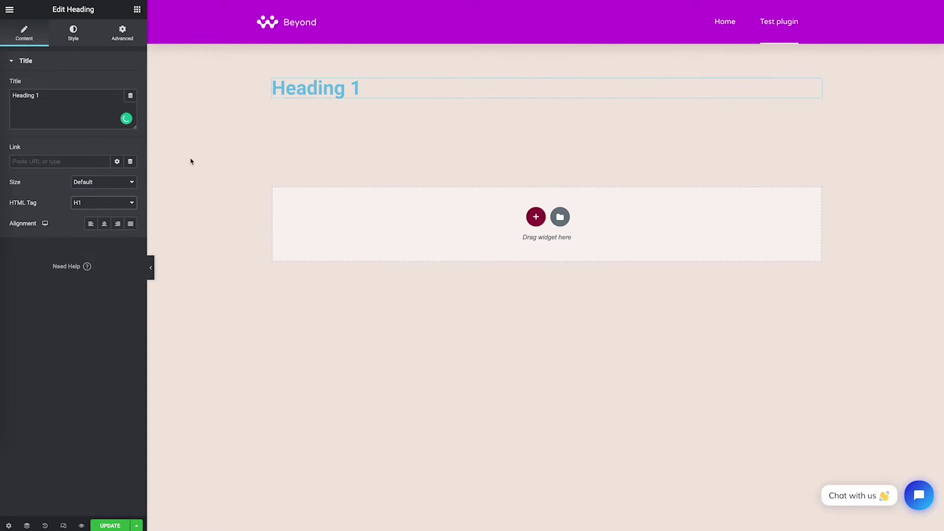
{"action": "left_click", "coordinate": [50, 159]}
{"action": "type", "text": "#"}
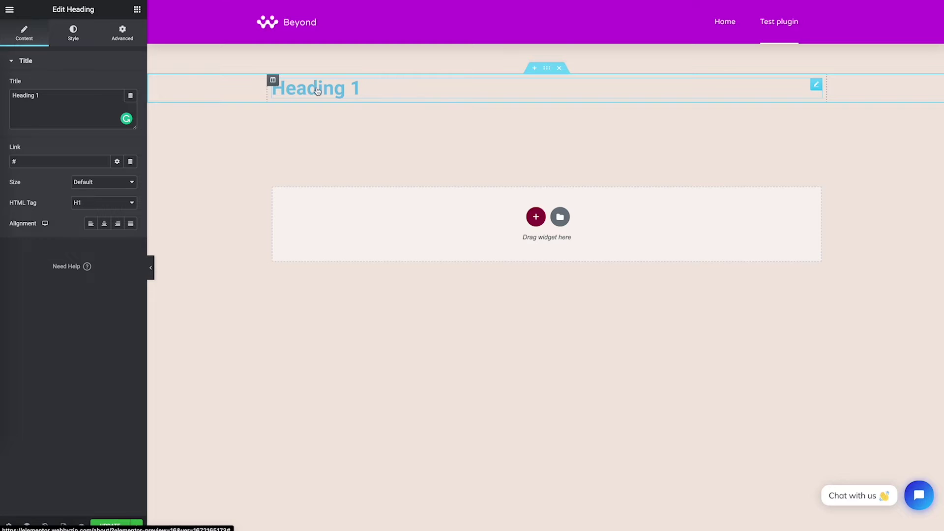
Set the heading's text colour to black (#000000) in its title style.
{"action": "left_click", "coordinate": [76, 37]}
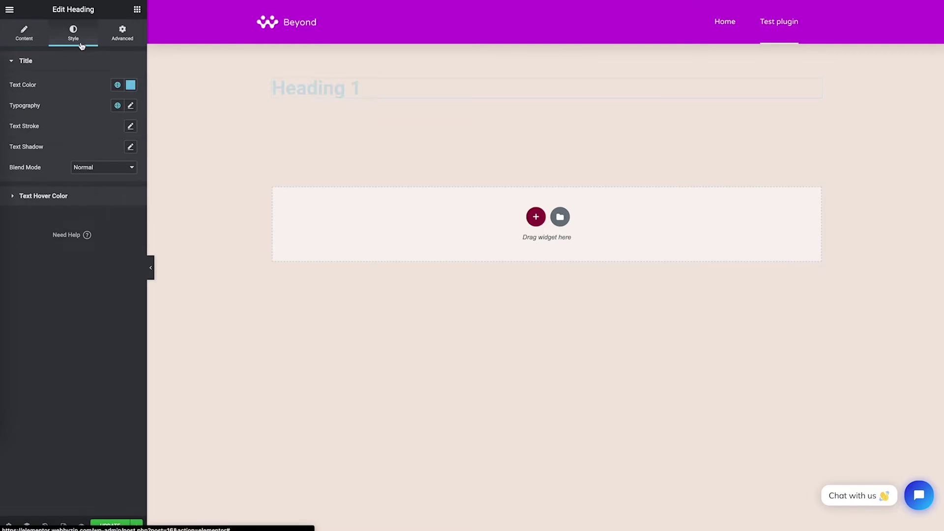
{"action": "left_click", "coordinate": [130, 87]}
{"action": "left_click_drag", "start_coordinate": [110, 129], "coordinate": [130, 206]}
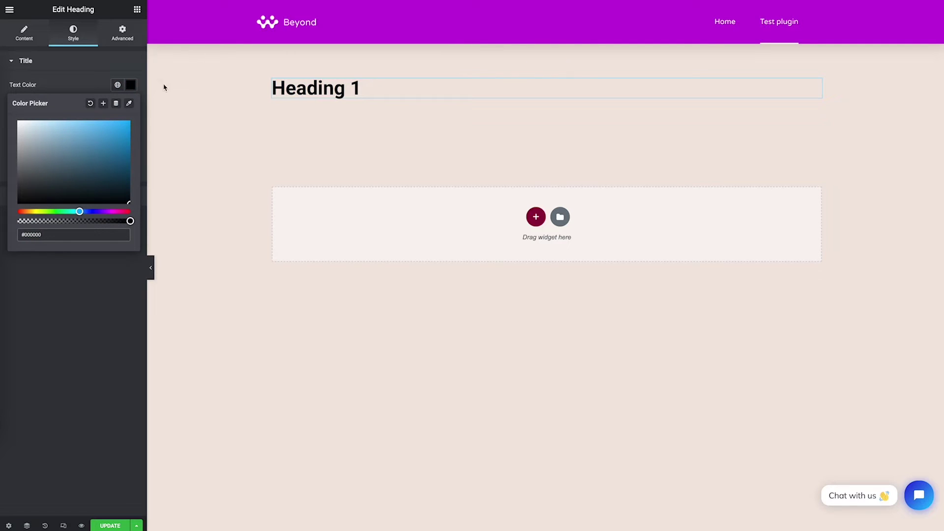
{"action": "left_click", "coordinate": [79, 61]}
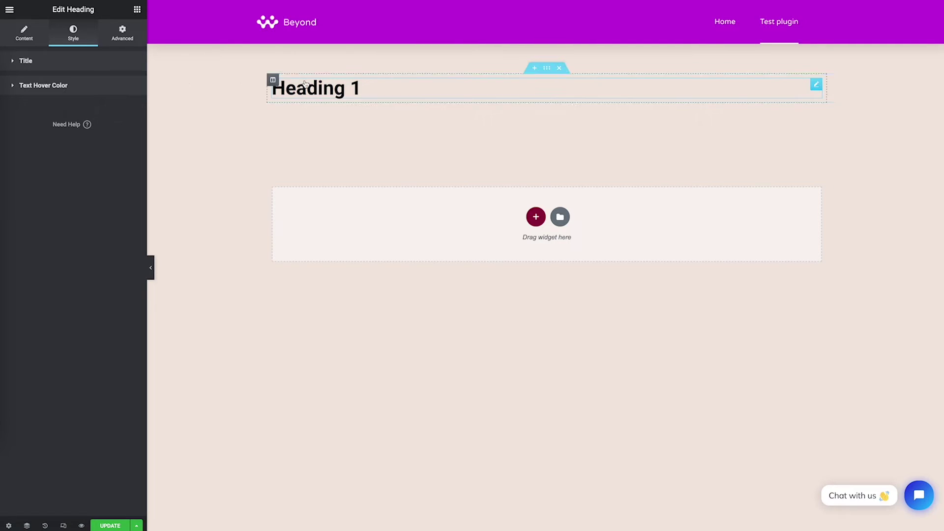
Set the Heading Hover Color to red (#F90000) in the heading's Text Hover Color settings.
{"action": "left_click", "coordinate": [89, 92]}
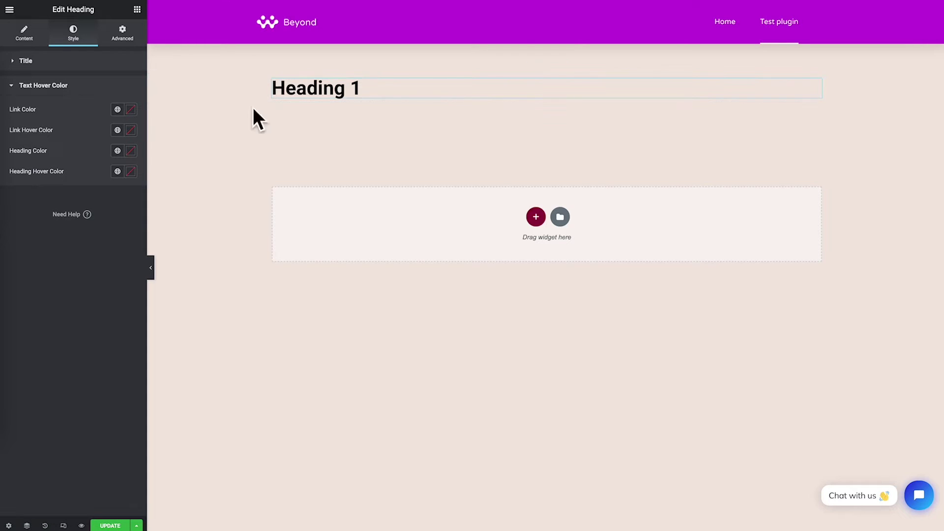
{"action": "left_click", "coordinate": [131, 171]}
{"action": "left_click_drag", "start_coordinate": [110, 221], "coordinate": [137, 211]}
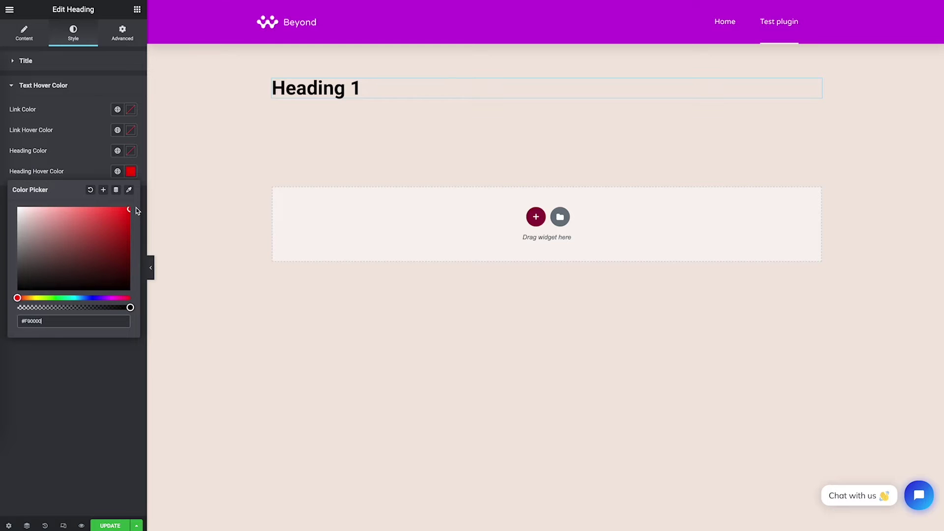
{"action": "left_click", "coordinate": [24, 88]}
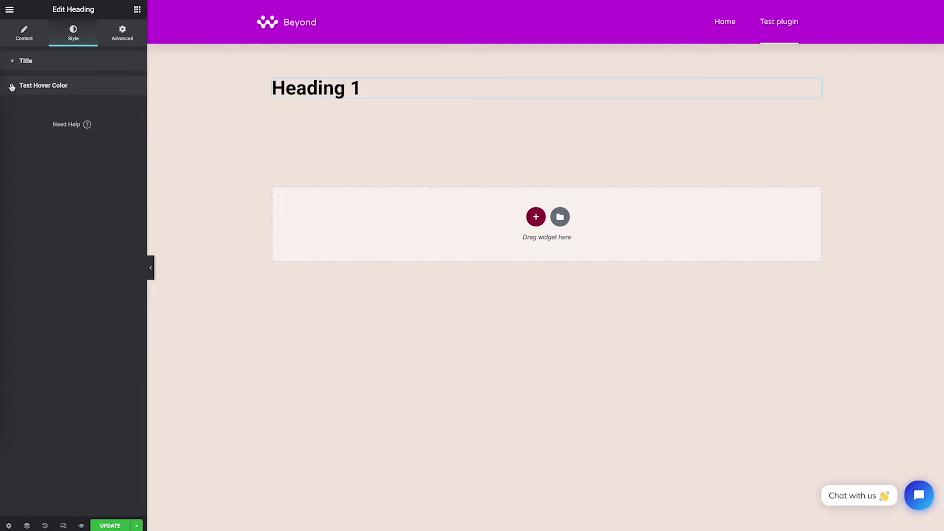
{"action": "left_click", "coordinate": [65, 87]}
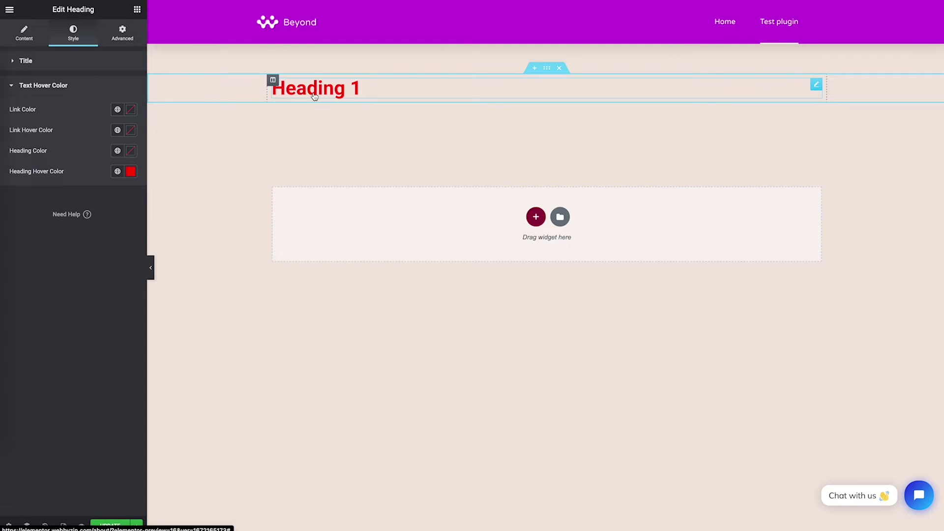
{"action": "left_click", "coordinate": [9, 34]}
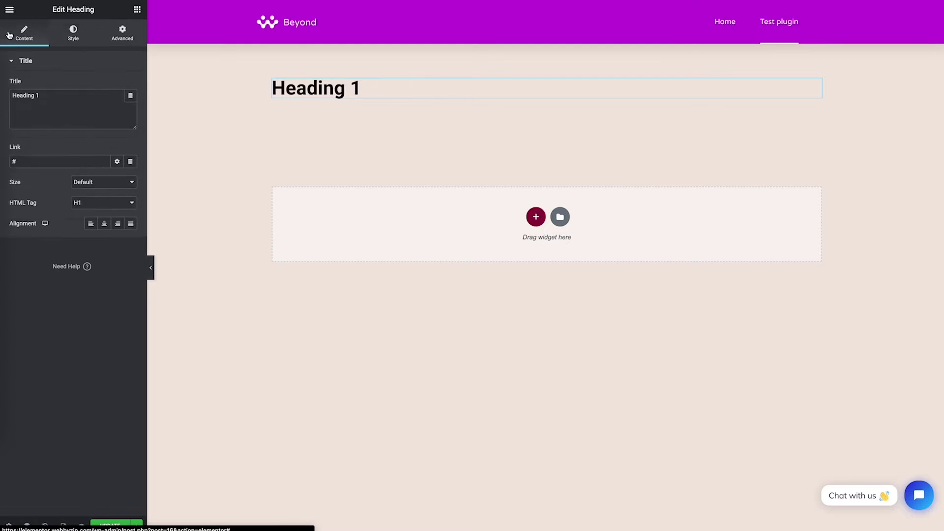
{"action": "left_click", "coordinate": [133, 39]}
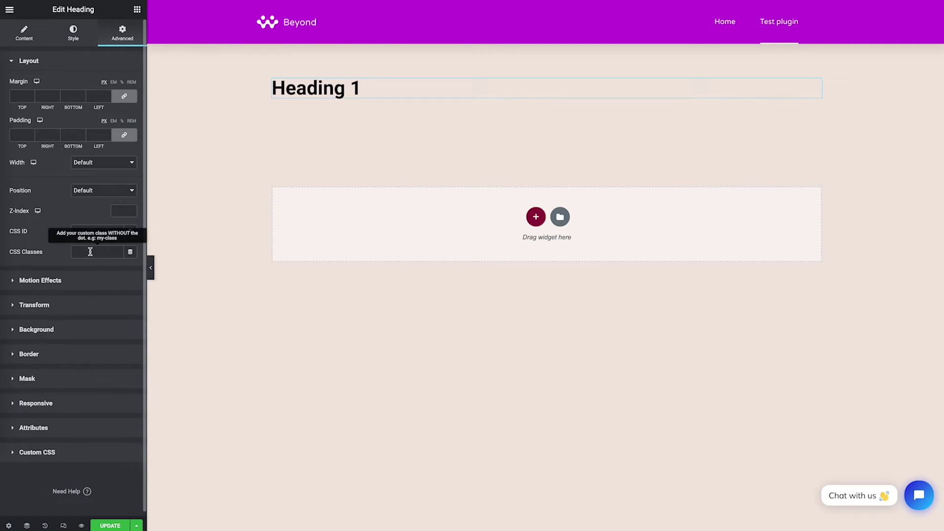
{"action": "left_click", "coordinate": [39, 37]}
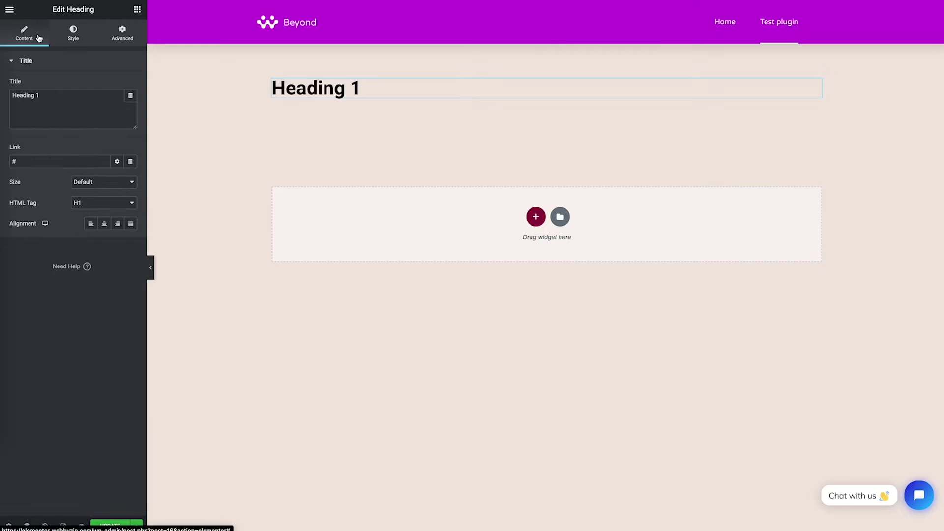
Set the Heading Color of Heading 1 to blue (#0D02FF) in its Text Hover Color settings.
{"action": "left_click", "coordinate": [72, 35]}
{"action": "left_click", "coordinate": [94, 202]}
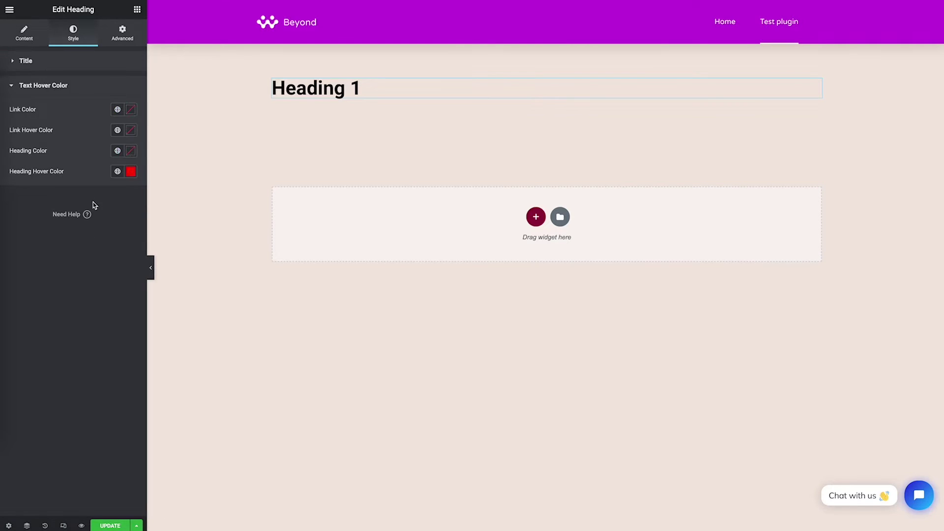
{"action": "left_click", "coordinate": [131, 152]}
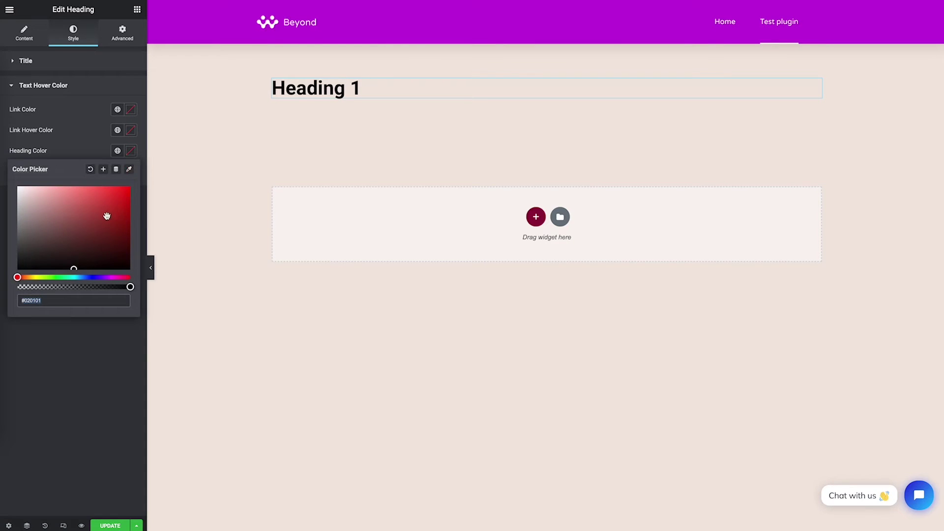
{"action": "left_click", "coordinate": [94, 278]}
{"action": "left_click", "coordinate": [129, 188]}
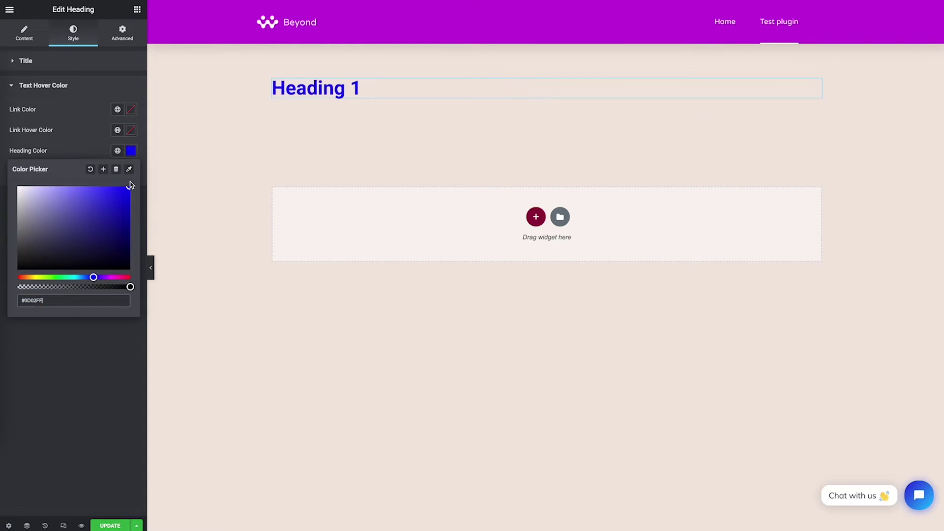
{"action": "left_click", "coordinate": [79, 153]}
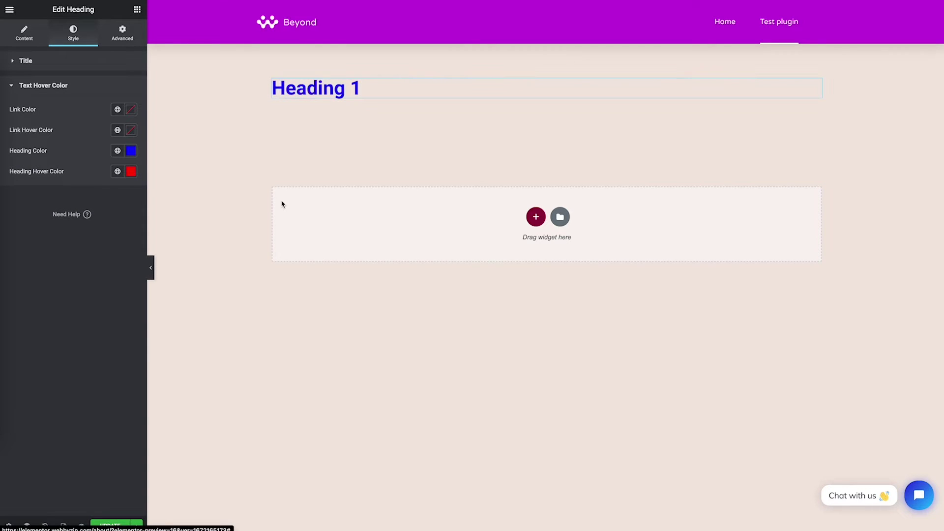
{"action": "left_click", "coordinate": [85, 72]}
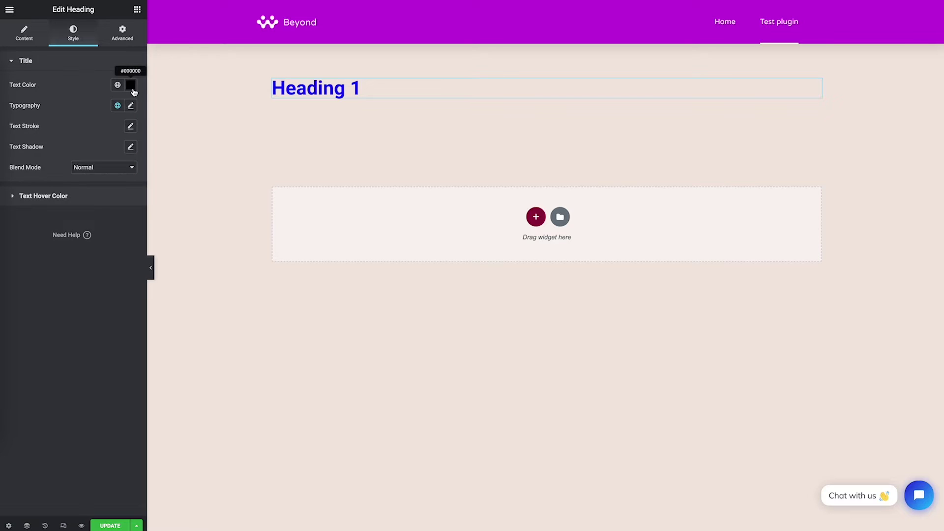
{"action": "left_click", "coordinate": [109, 64]}
{"action": "left_click", "coordinate": [88, 92]}
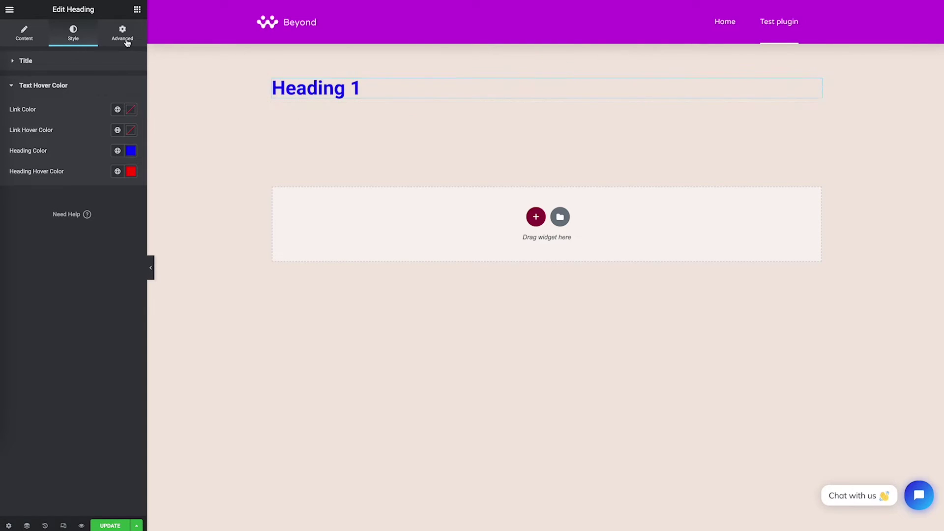
Add a Text Editor widget below Heading 1 and insert the line "Heading 2" above its sample text.
{"action": "left_click", "coordinate": [138, 8]}
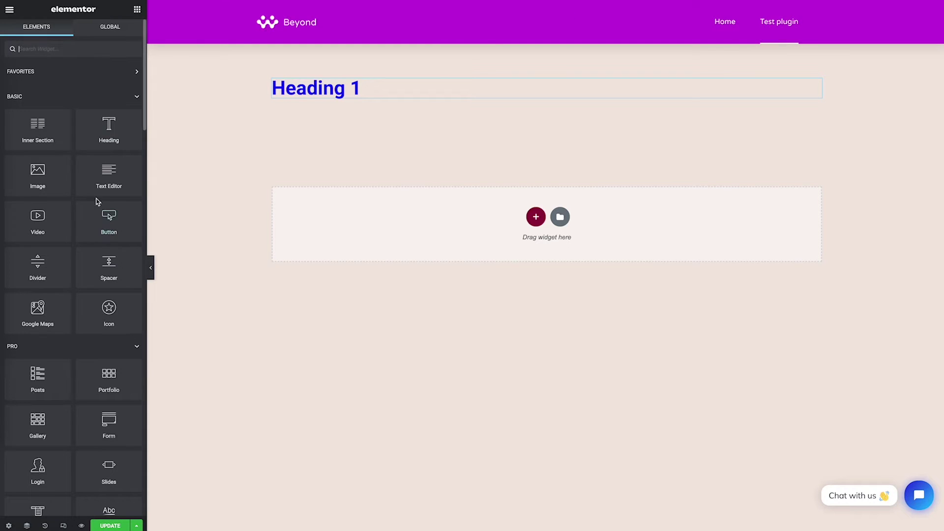
{"action": "left_click_drag", "start_coordinate": [101, 186], "coordinate": [312, 101]}
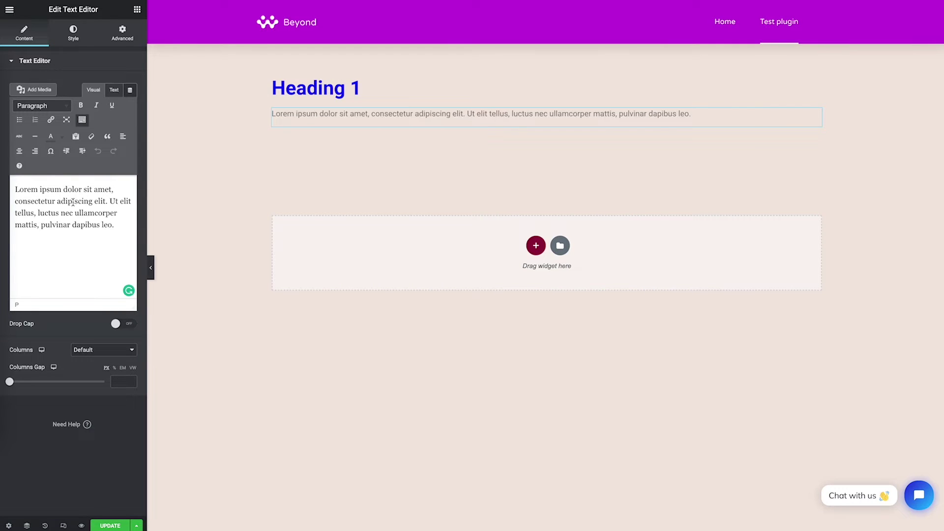
{"action": "left_click", "coordinate": [15, 189]}
{"action": "key", "text": "Return"}
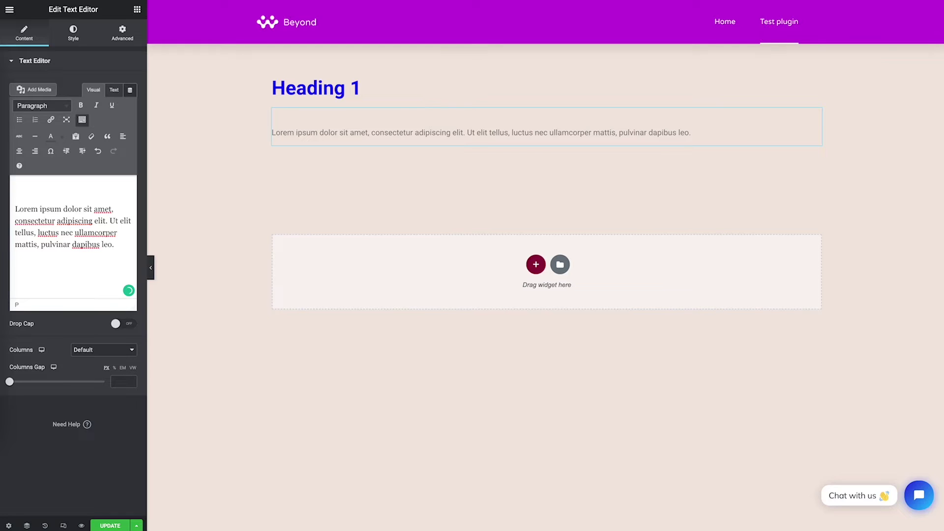
{"action": "type", "text": "Heading 2"}
Format the "Heading 2" line in the text editor widget as a Heading 2.
{"action": "left_click_drag", "start_coordinate": [49, 191], "coordinate": [16, 190]}
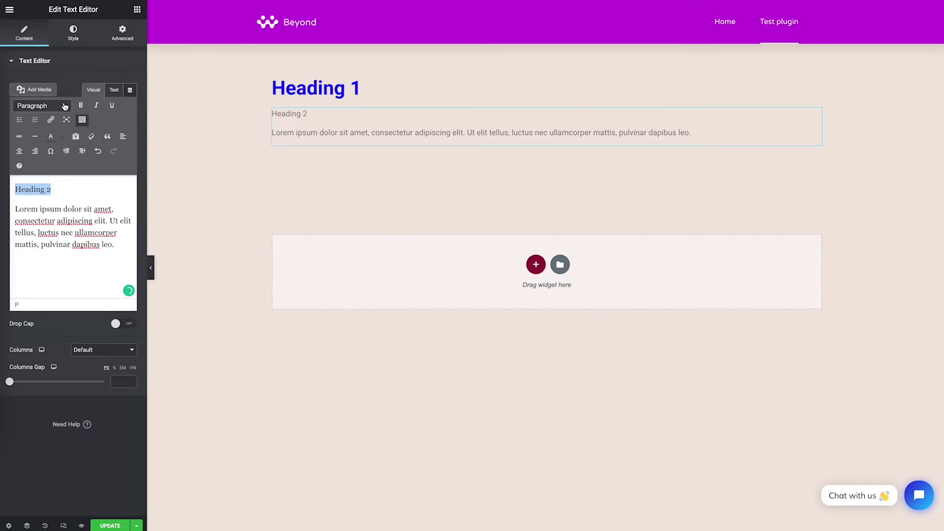
{"action": "left_click", "coordinate": [64, 106]}
{"action": "left_click", "coordinate": [68, 161]}
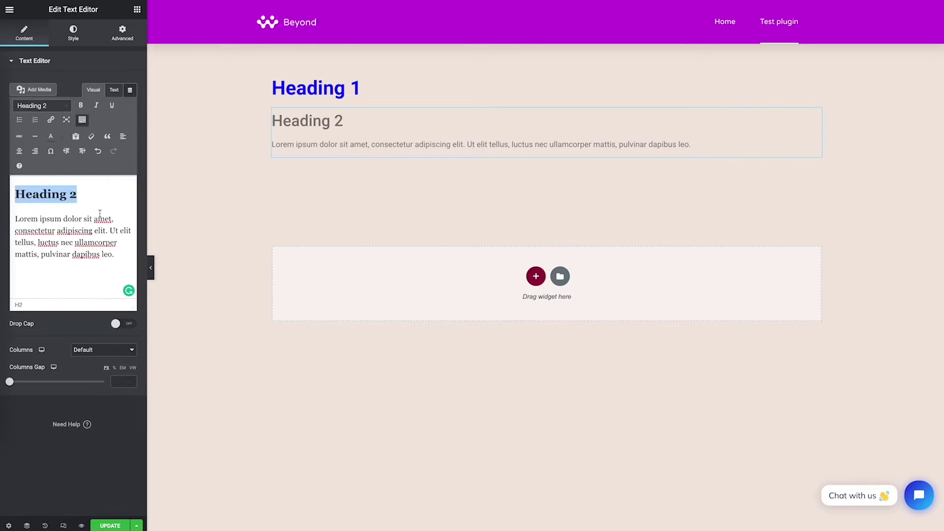
{"action": "left_click", "coordinate": [86, 241]}
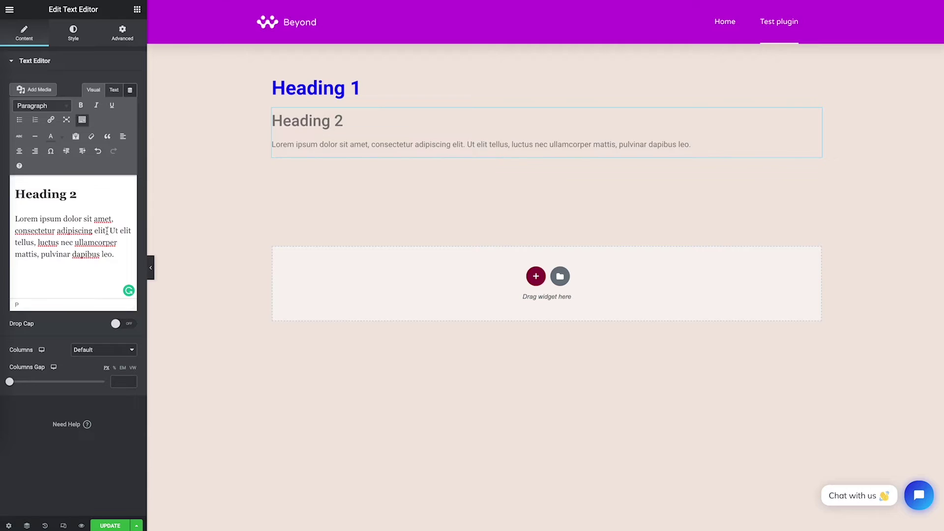
Set the text editor widget's text colour to black (#000000) in its style settings.
{"action": "left_click", "coordinate": [74, 34]}
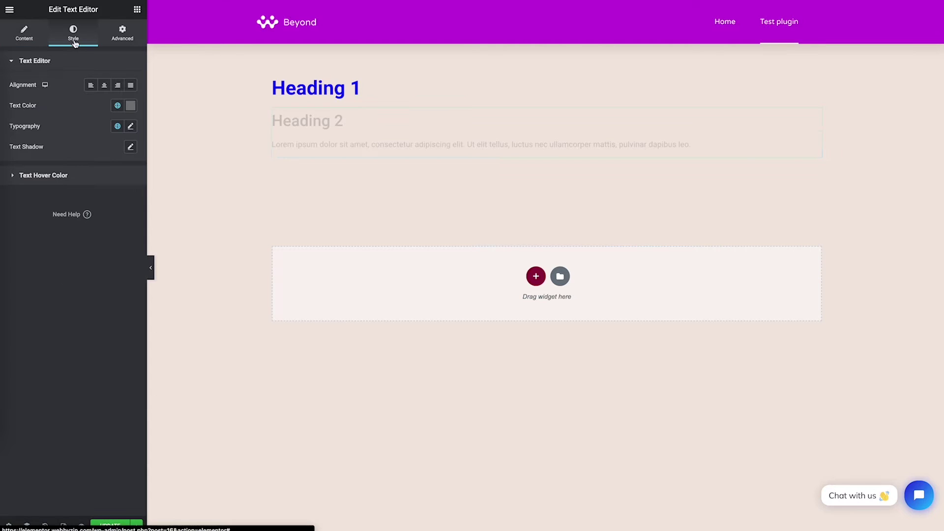
{"action": "left_click", "coordinate": [130, 105]}
{"action": "left_click", "coordinate": [18, 224]}
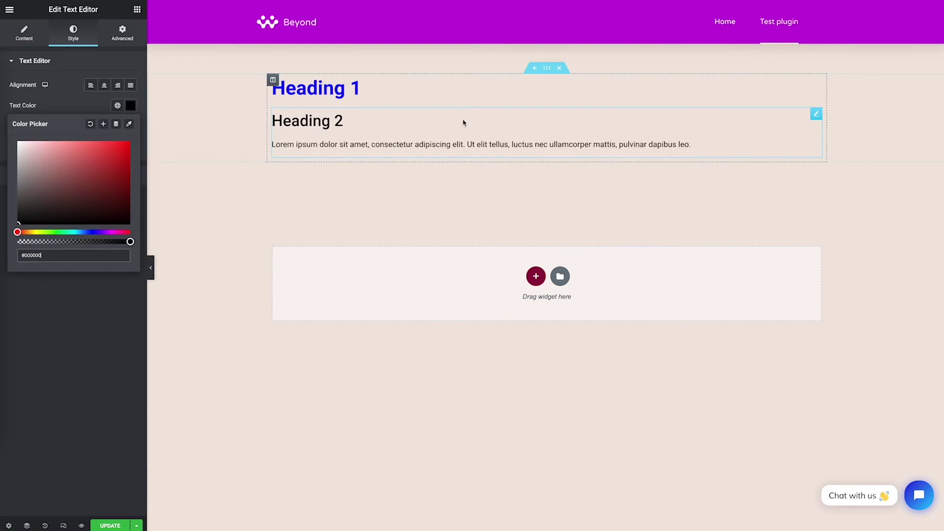
{"action": "mouse_move", "coordinate": [81, 183]}
{"action": "left_mouse_down"}
{"action": "mouse_move", "coordinate": [118, 158]}
{"action": "mouse_move", "coordinate": [122, 171]}
{"action": "mouse_move", "coordinate": [116, 166]}
{"action": "left_mouse_up"}
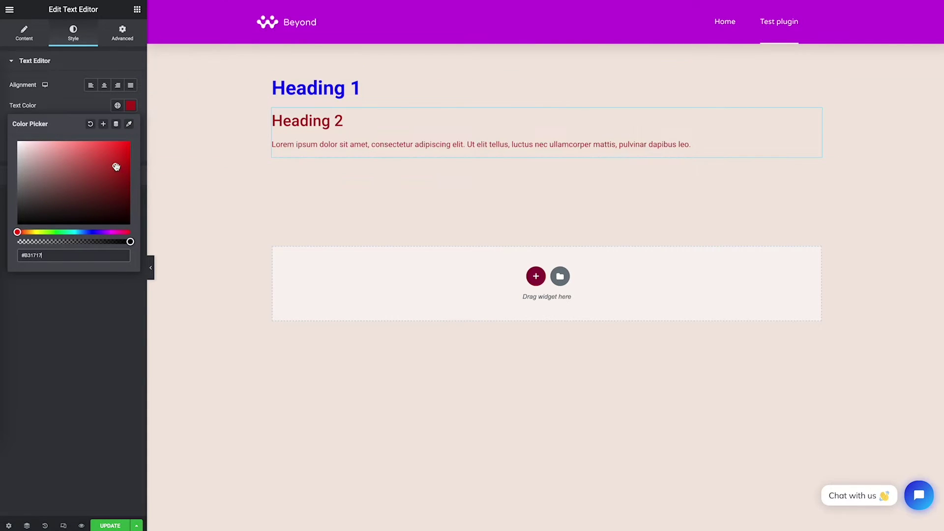
{"action": "left_click_drag", "start_coordinate": [116, 166], "coordinate": [15, 234]}
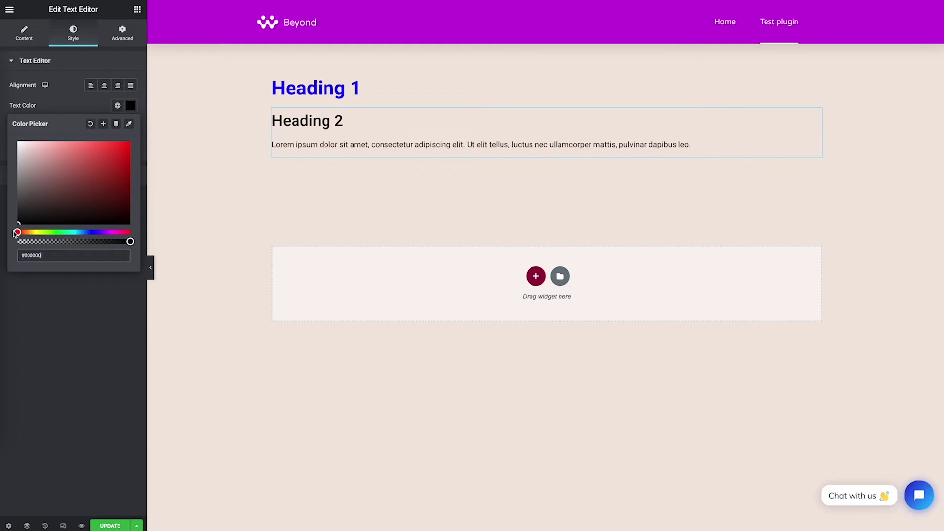
{"action": "left_click", "coordinate": [84, 102]}
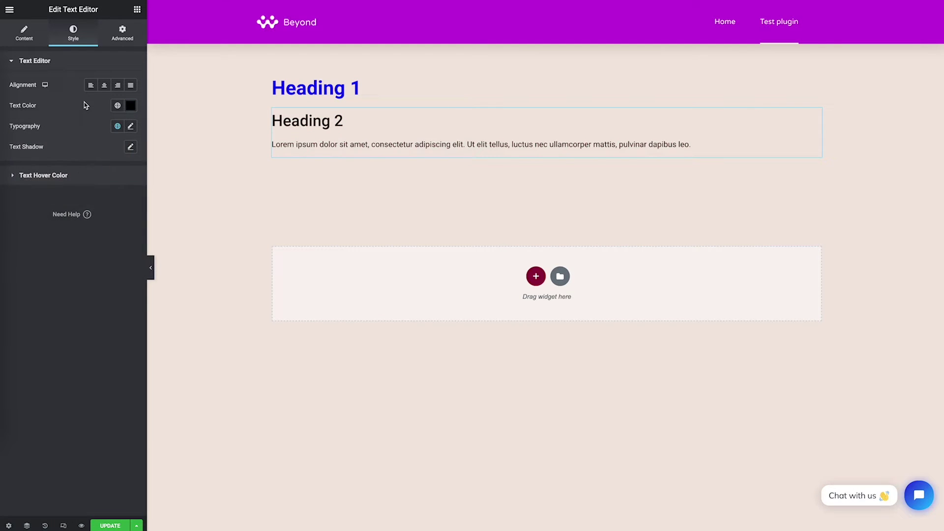
Set the text editor widget's Heading Color to red (#FF0000) in its Text Hover Color settings.
{"action": "left_click", "coordinate": [77, 176]}
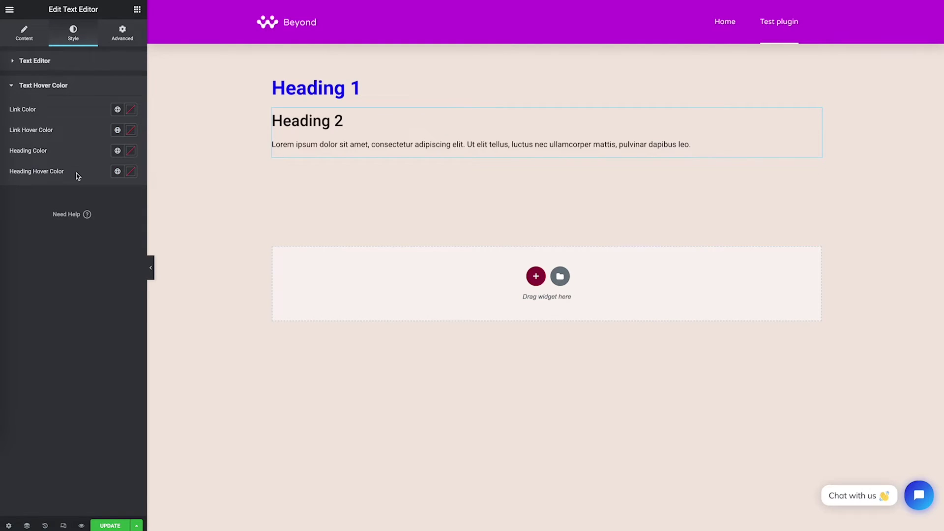
{"action": "left_click", "coordinate": [130, 150]}
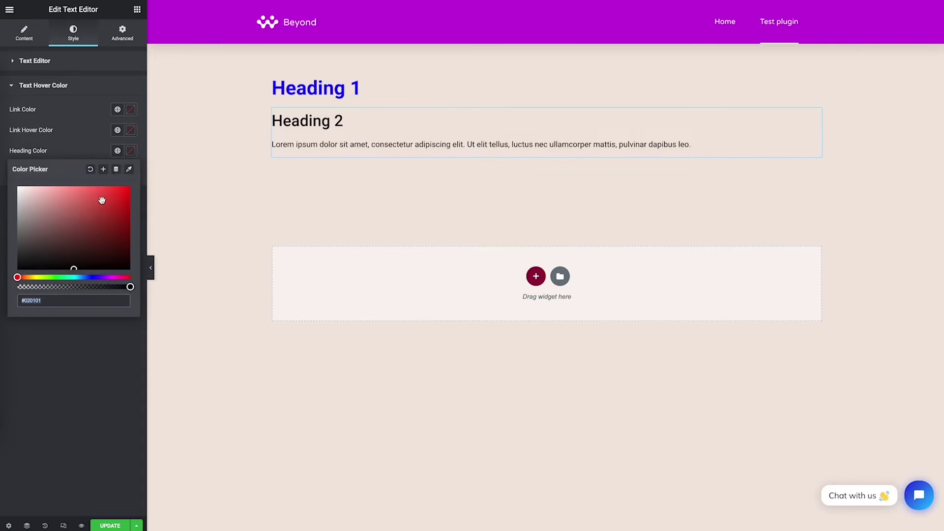
{"action": "left_click_drag", "start_coordinate": [98, 204], "coordinate": [136, 188]}
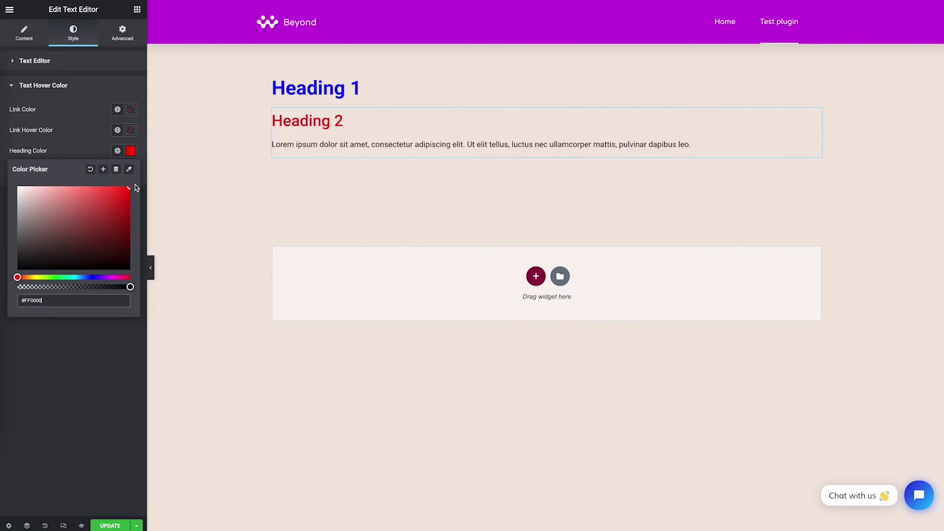
{"action": "left_click", "coordinate": [91, 148]}
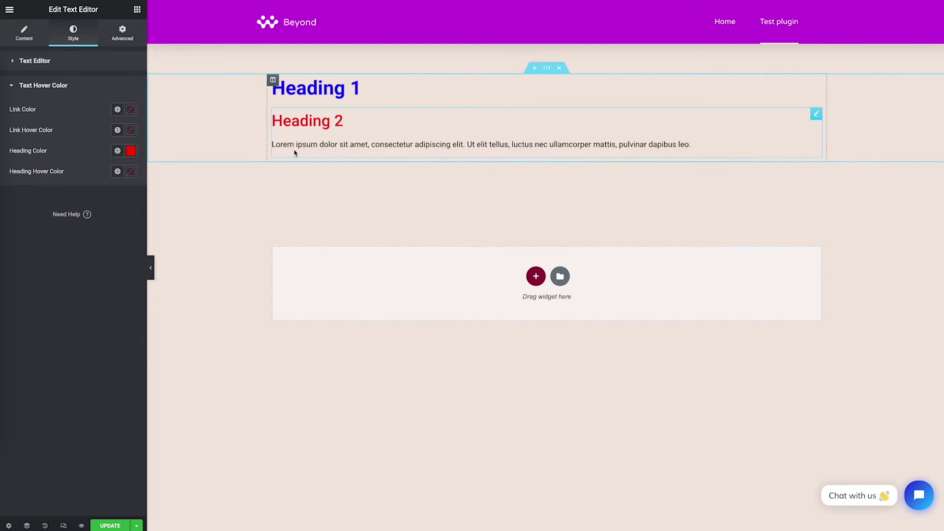
{"action": "left_click_drag", "start_coordinate": [287, 145], "coordinate": [390, 144]}
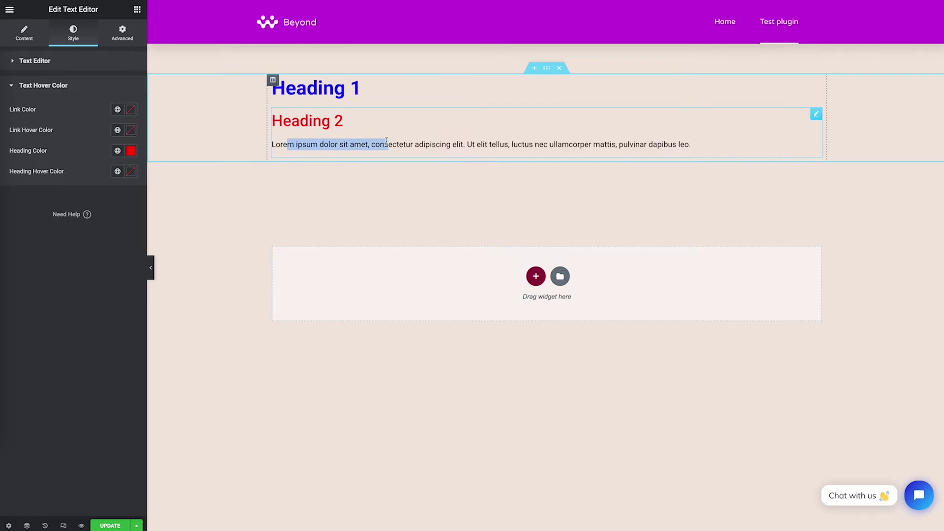
{"action": "triple_click", "coordinate": [294, 122]}
{"action": "left_click_drag", "start_coordinate": [318, 144], "coordinate": [399, 150]}
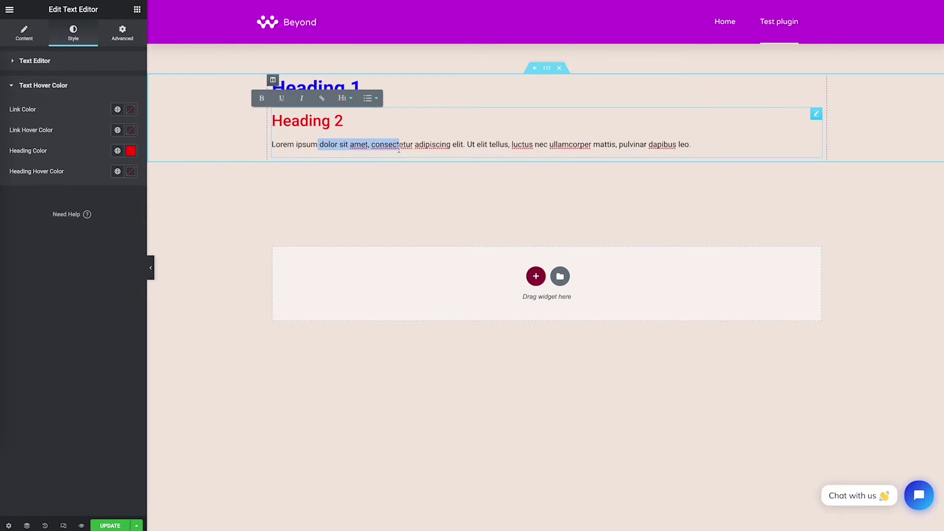
{"action": "left_click", "coordinate": [361, 192]}
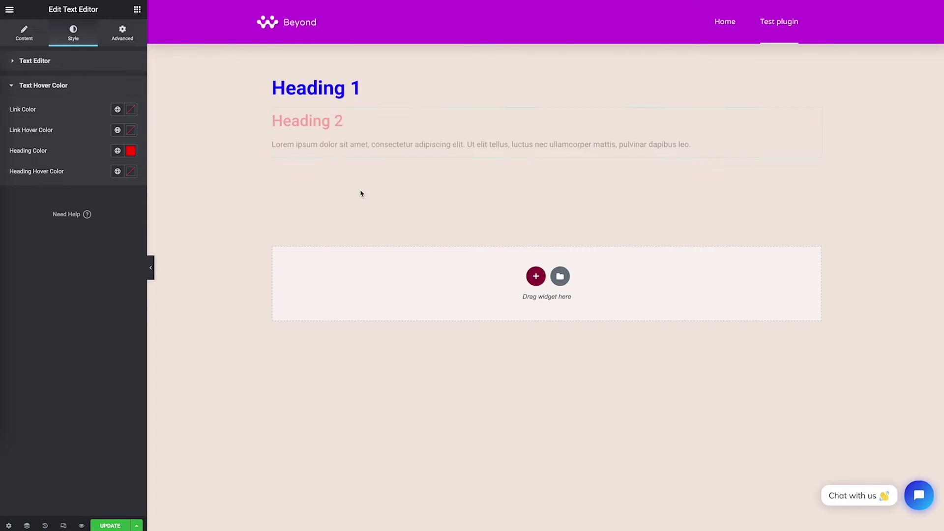
Link the words "dolor sit amet" in the sample paragraph to "#" and make them bold.
{"action": "left_click", "coordinate": [25, 39]}
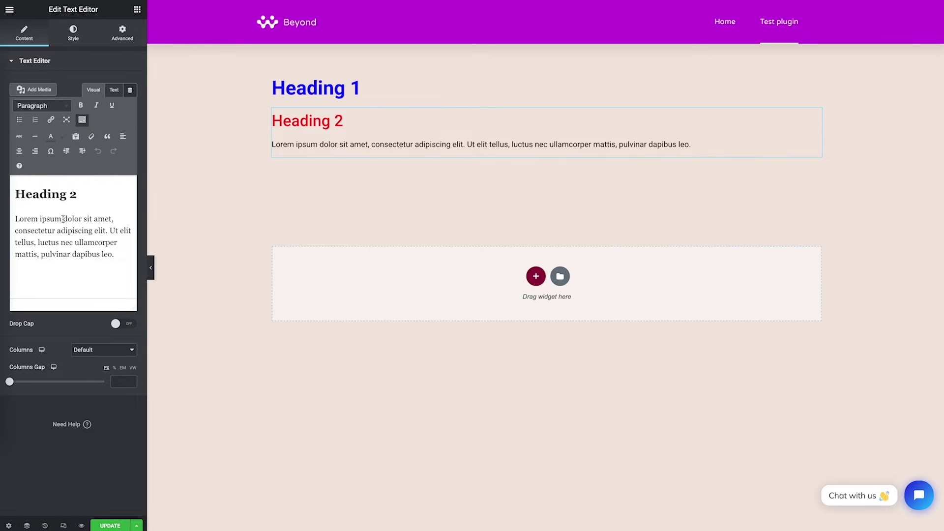
{"action": "left_click_drag", "start_coordinate": [63, 219], "coordinate": [110, 215]}
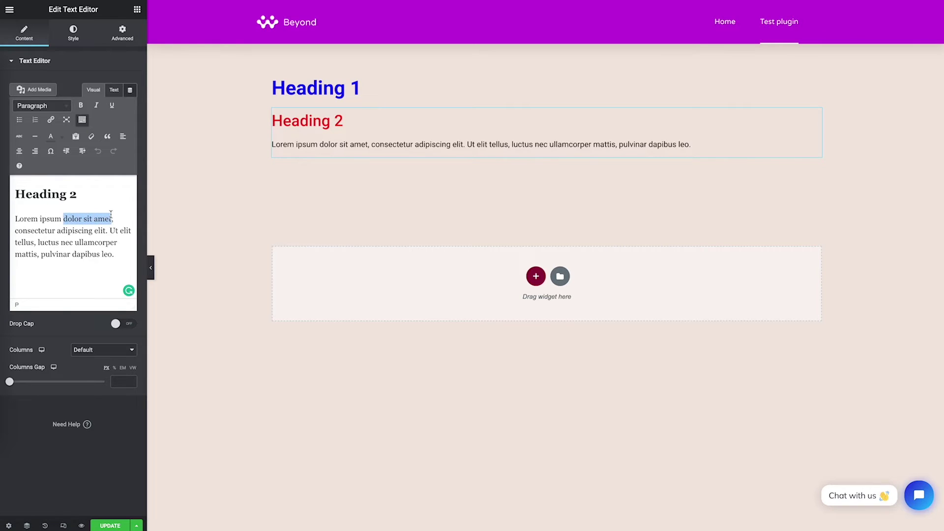
{"action": "left_click", "coordinate": [51, 120]}
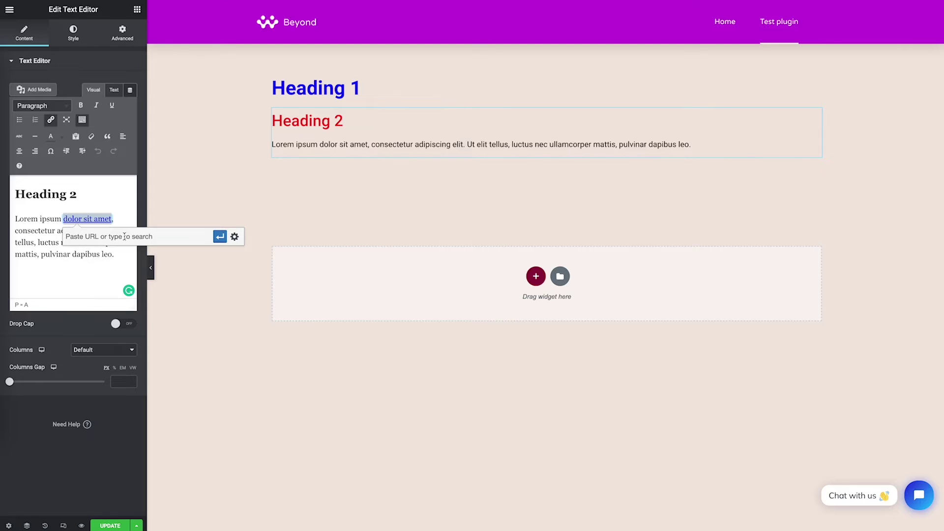
{"action": "type", "text": "#"}
{"action": "left_click", "coordinate": [219, 236]}
{"action": "left_click", "coordinate": [80, 105]}
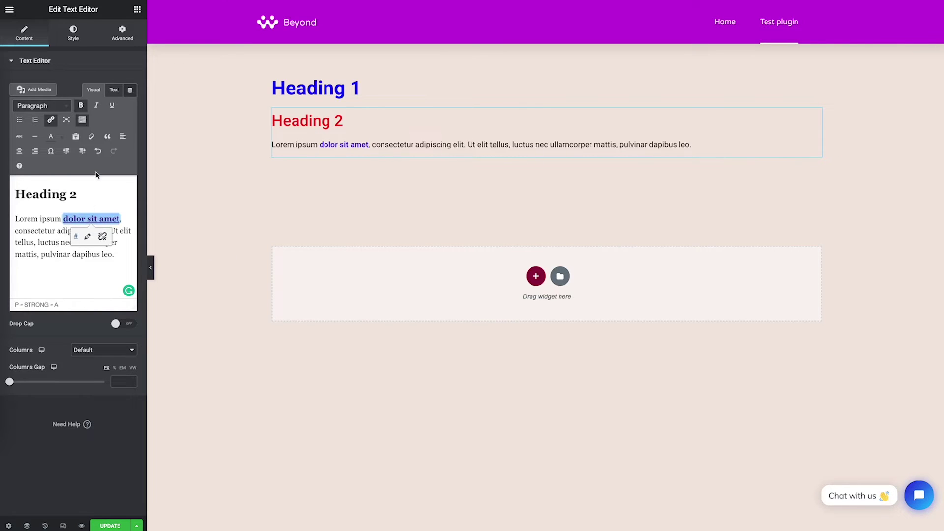
{"action": "left_click", "coordinate": [70, 282]}
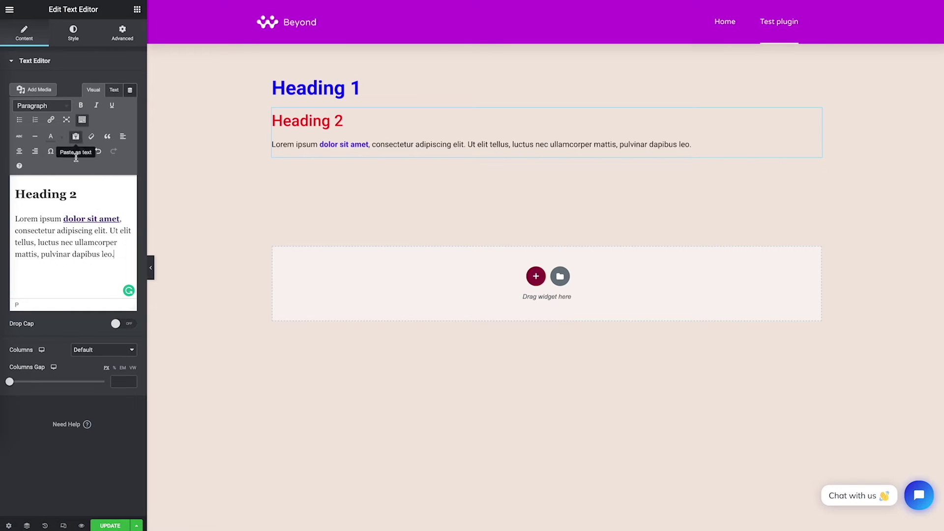
Apply a purple text colour to the linked words "dolor sit amet" in the paragraph.
{"action": "left_click_drag", "start_coordinate": [120, 217], "coordinate": [64, 215]}
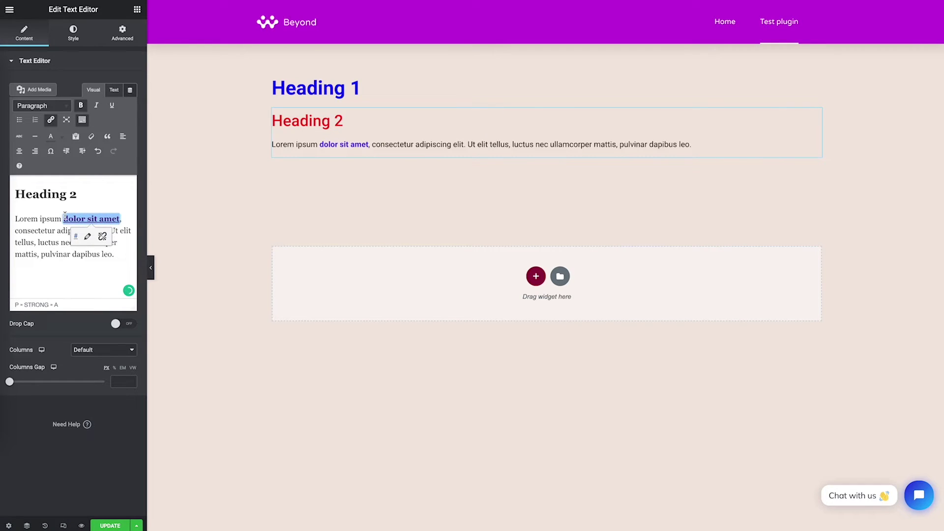
{"action": "left_click", "coordinate": [61, 136]}
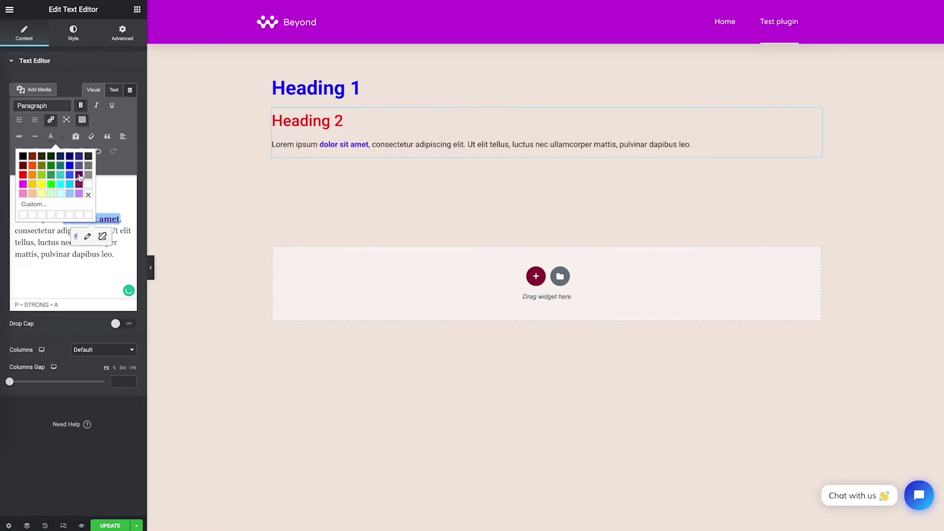
{"action": "left_click", "coordinate": [79, 176]}
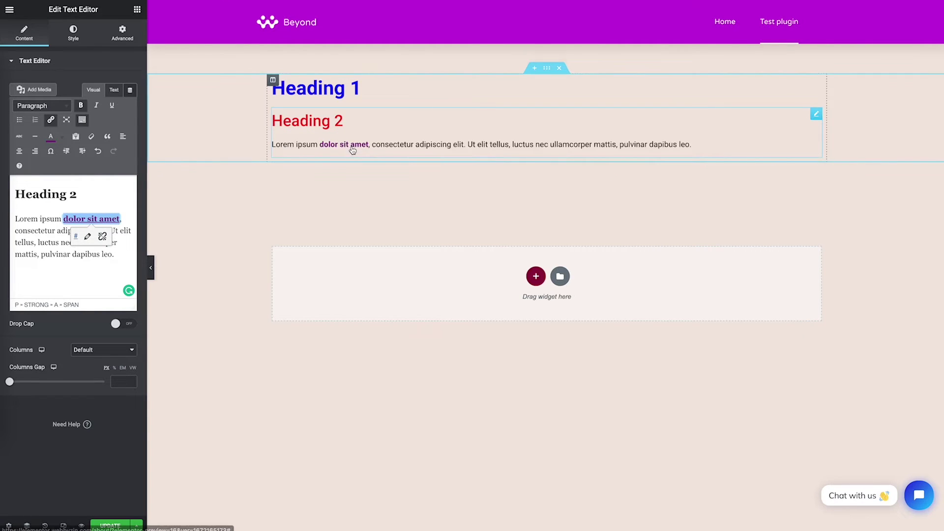
Remove the purple text colour from the linked words "dolor sit amet" in the paragraph.
{"action": "left_click", "coordinate": [61, 137]}
{"action": "left_click", "coordinate": [87, 199]}
{"action": "left_click", "coordinate": [99, 277]}
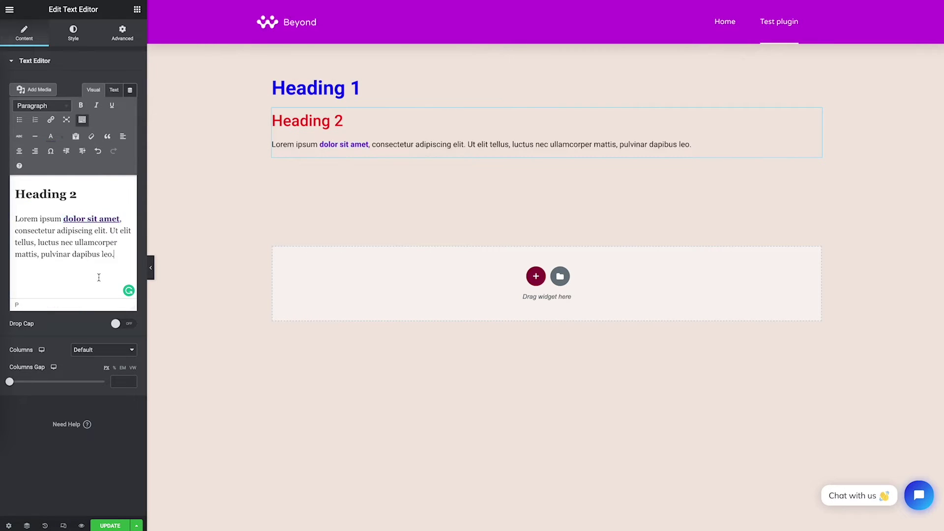
Set the text editor widget's Link Color to bright blue in its Text Hover Color settings.
{"action": "left_click", "coordinate": [74, 33]}
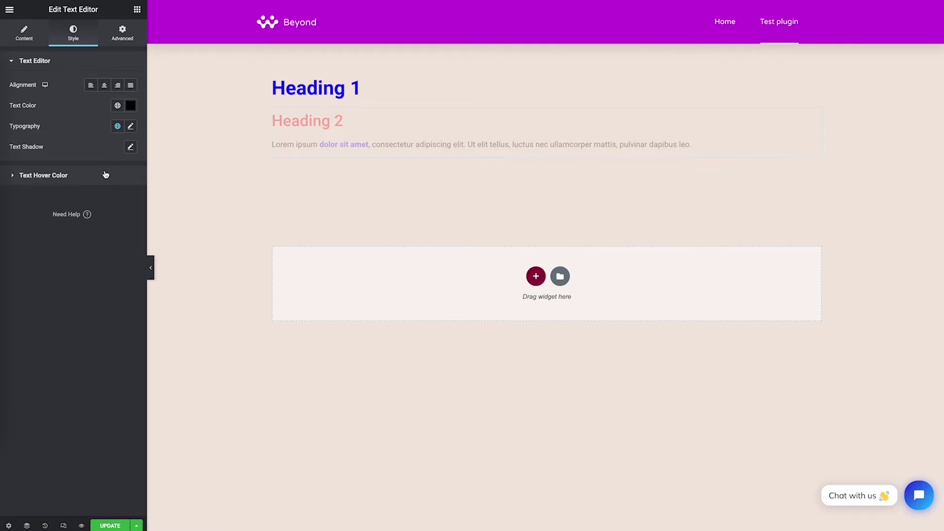
{"action": "left_click", "coordinate": [105, 174]}
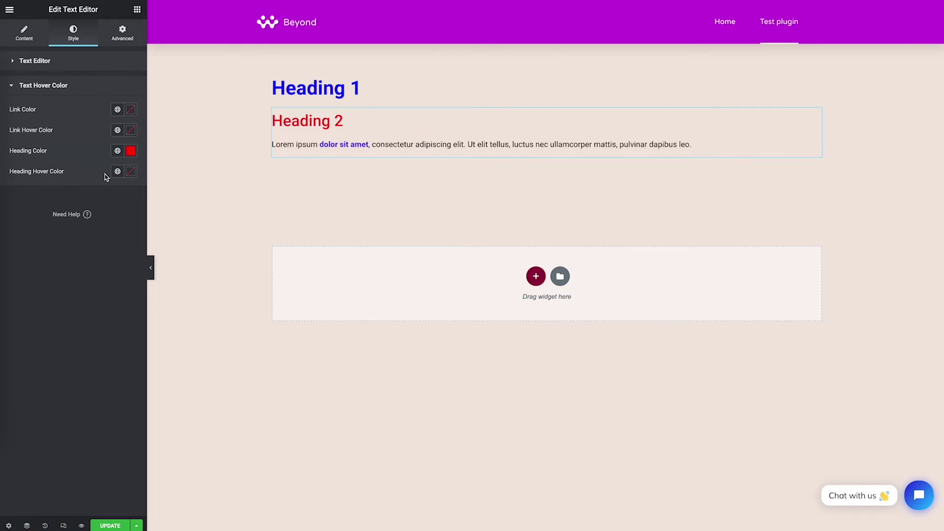
{"action": "left_click", "coordinate": [130, 112]}
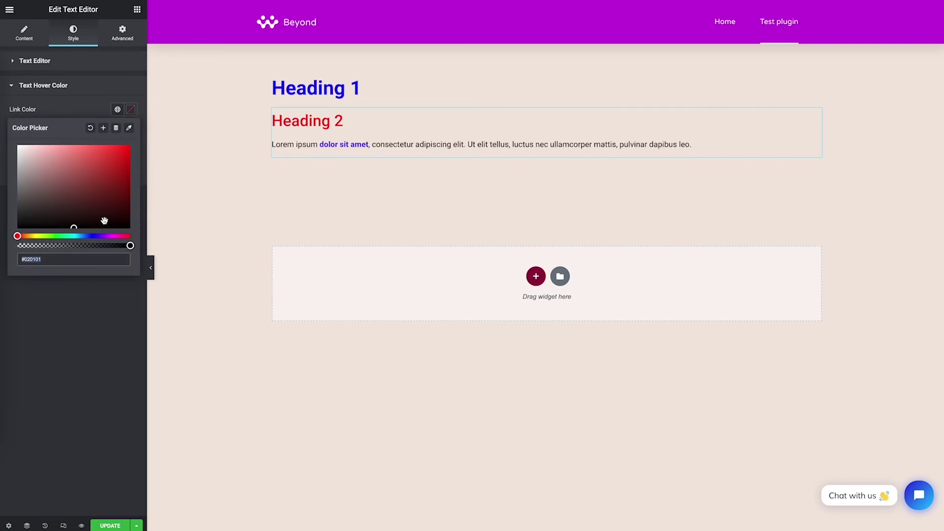
{"action": "left_click_drag", "start_coordinate": [104, 220], "coordinate": [127, 145]}
{"action": "left_click_drag", "start_coordinate": [65, 236], "coordinate": [94, 236]}
{"action": "left_click", "coordinate": [98, 118]}
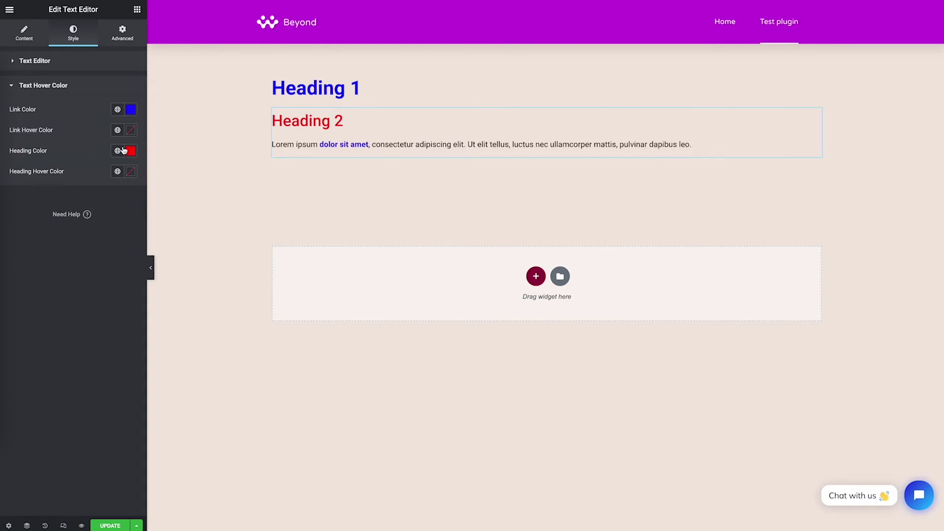
Set the text editor widget's Link Hover Color to bright green.
{"action": "left_click", "coordinate": [131, 131]}
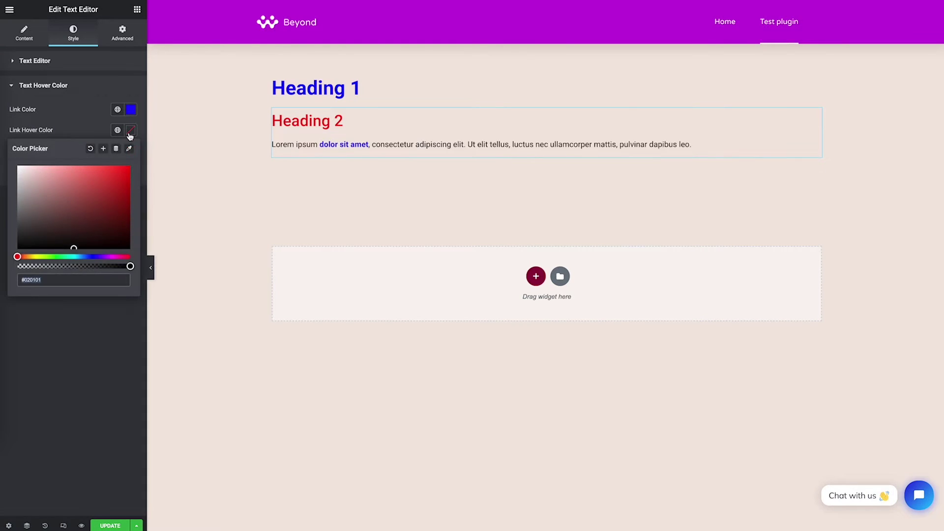
{"action": "left_click", "coordinate": [43, 256]}
{"action": "left_click_drag", "start_coordinate": [117, 185], "coordinate": [134, 164]}
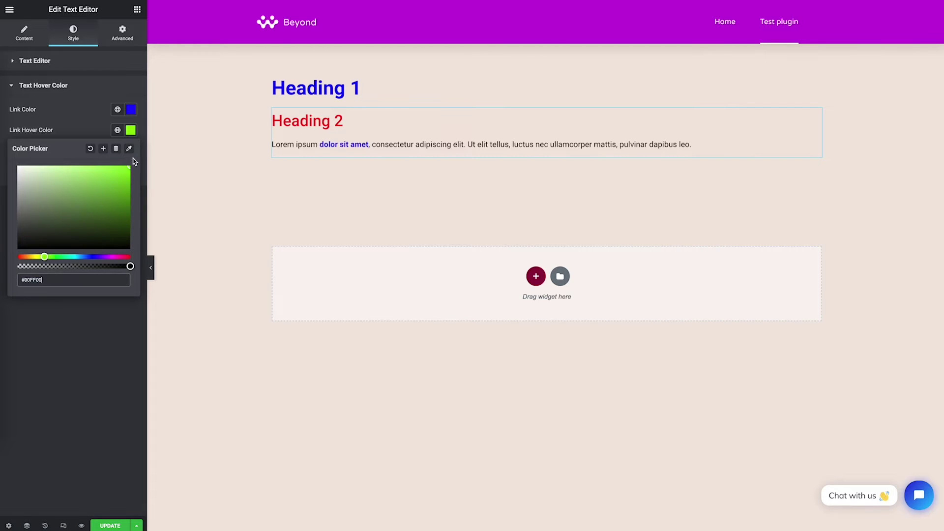
{"action": "left_click", "coordinate": [81, 135]}
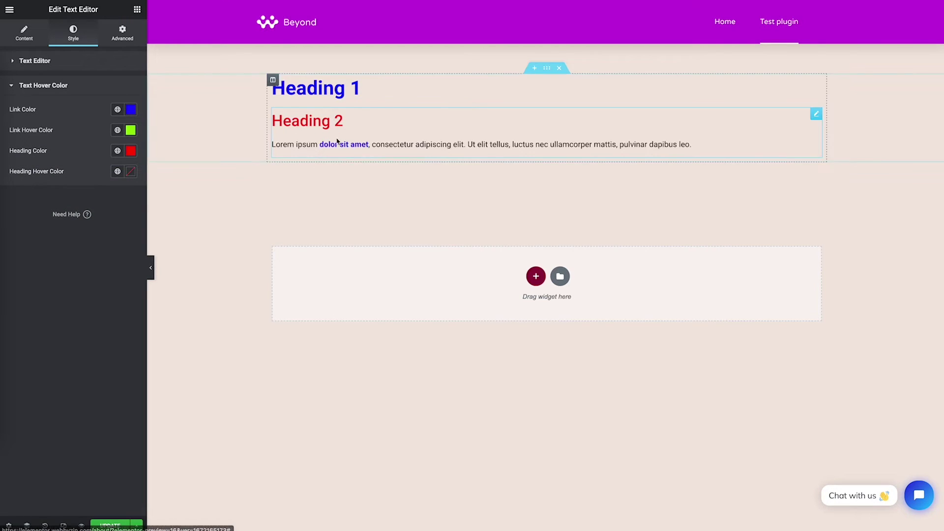
Reset the text editor widget's Link Hover Color to no colour.
{"action": "left_click", "coordinate": [130, 130]}
{"action": "left_click", "coordinate": [91, 155]}
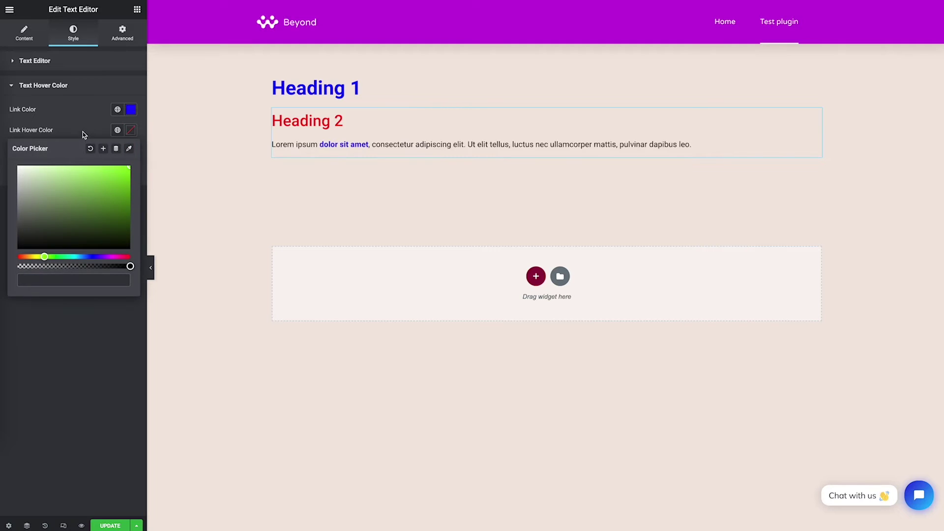
{"action": "left_click", "coordinate": [370, 187]}
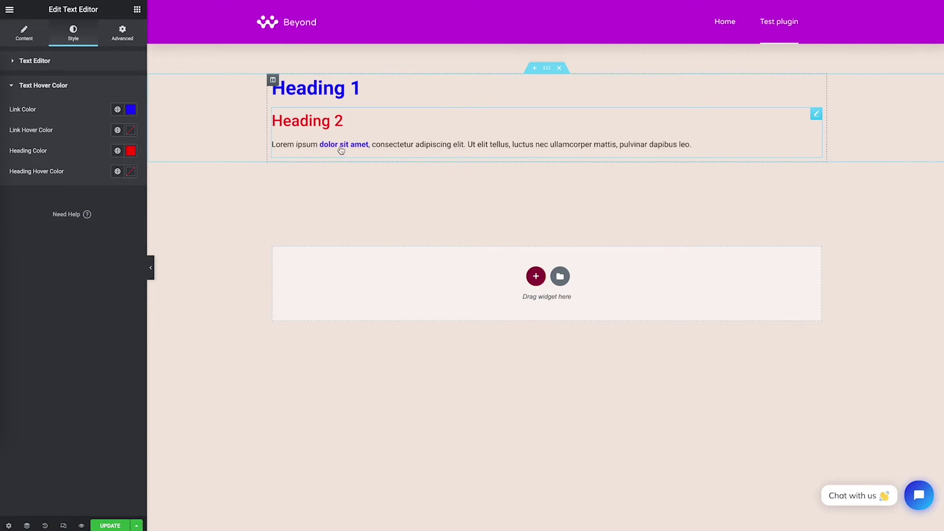
Change the text editor widget's Link Color to a lighter blue-purple (#726ADB).
{"action": "left_click", "coordinate": [130, 110]}
{"action": "left_click", "coordinate": [76, 157]}
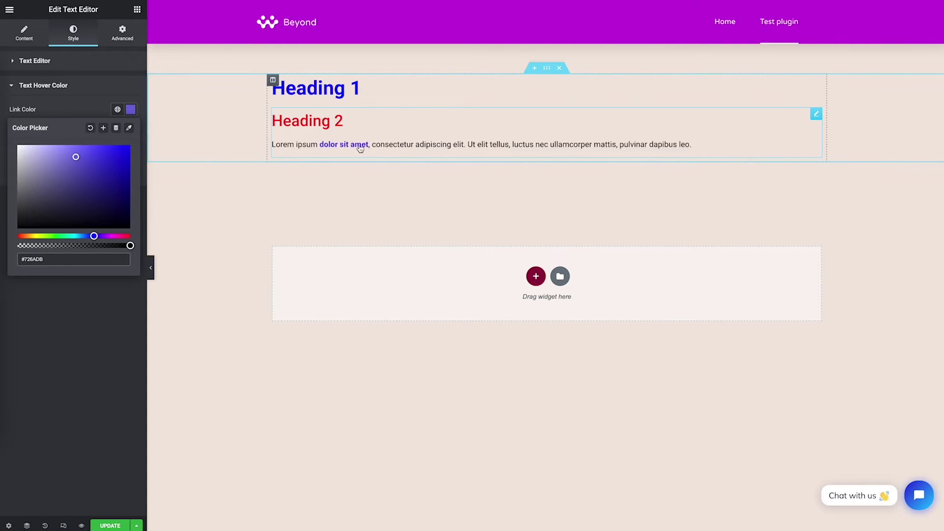
{"action": "left_click", "coordinate": [131, 109]}
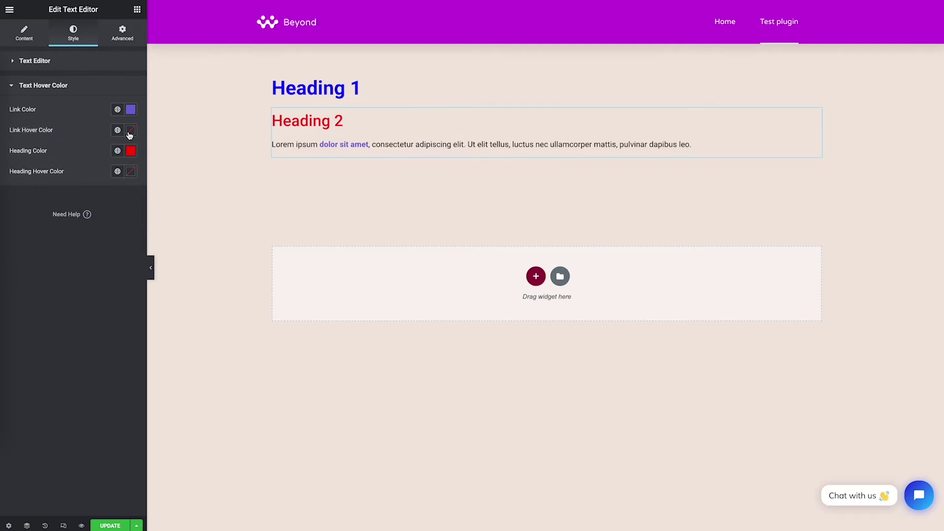
Try bright green as the Link Hover Color, and change it to light blue (#00BCFF).
{"action": "left_click", "coordinate": [130, 130]}
{"action": "left_click", "coordinate": [120, 168]}
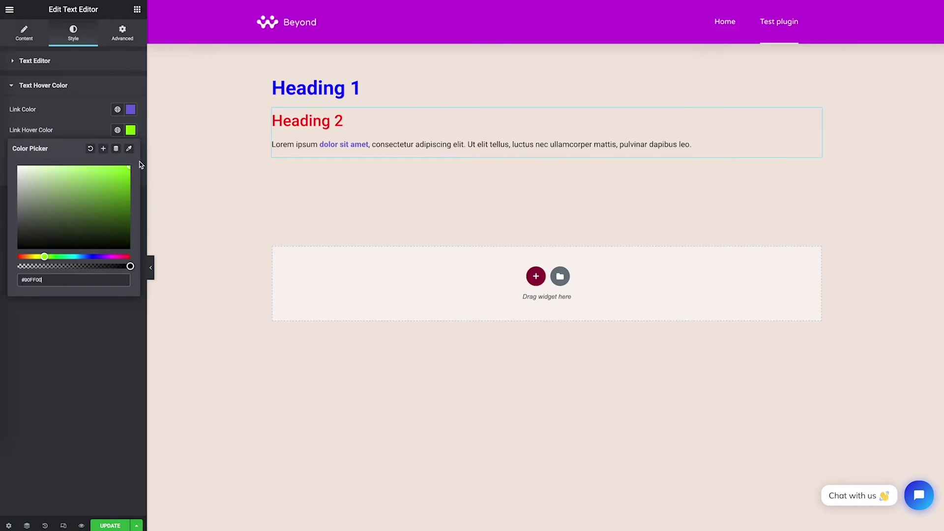
{"action": "left_click", "coordinate": [222, 187]}
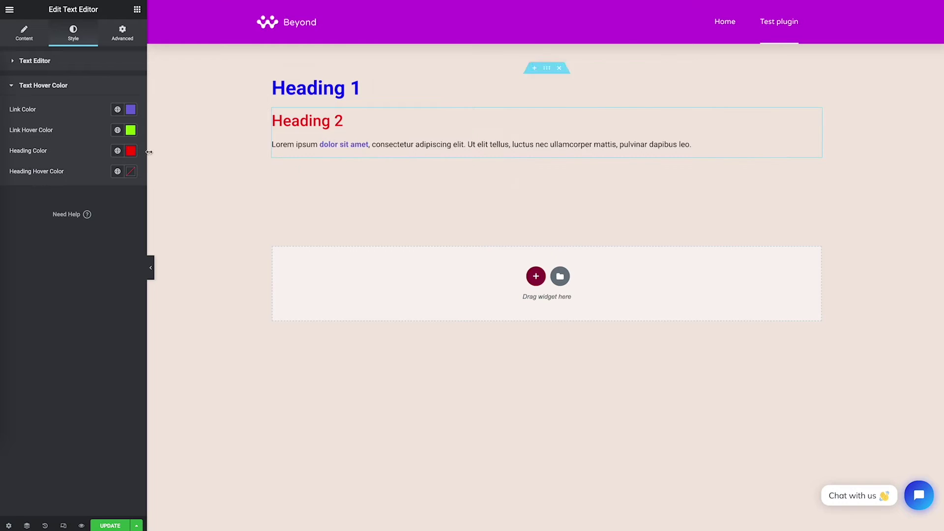
{"action": "left_click", "coordinate": [131, 130]}
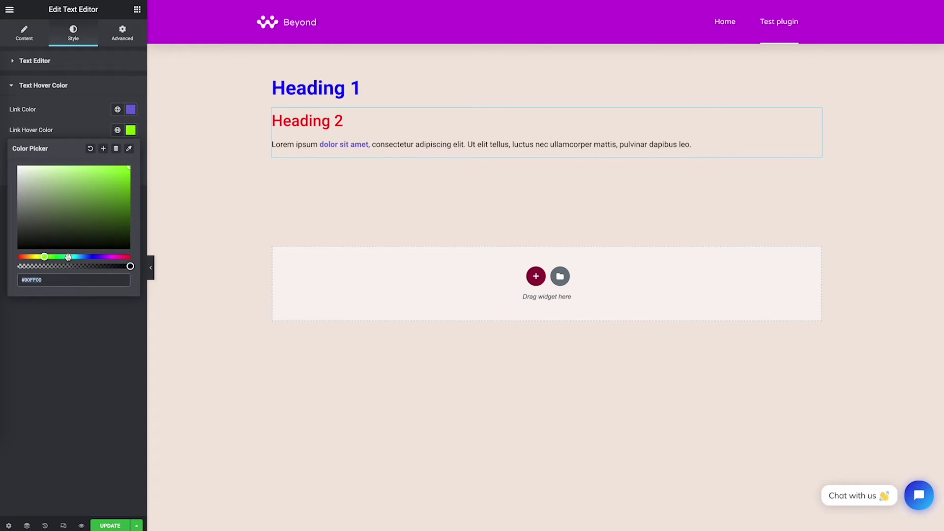
{"action": "left_click_drag", "start_coordinate": [67, 256], "coordinate": [79, 257]}
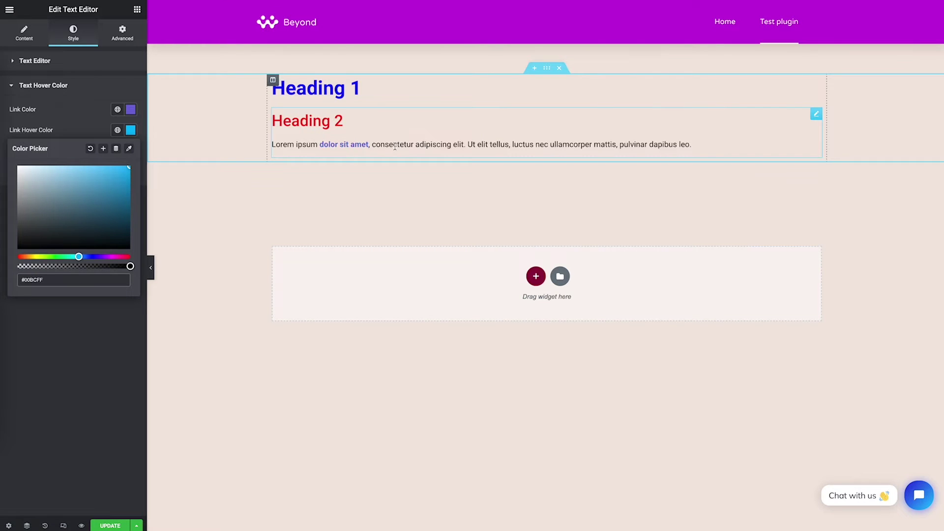
Link the "Heading 2" text in the text editor's content to "#".
{"action": "left_click", "coordinate": [43, 29]}
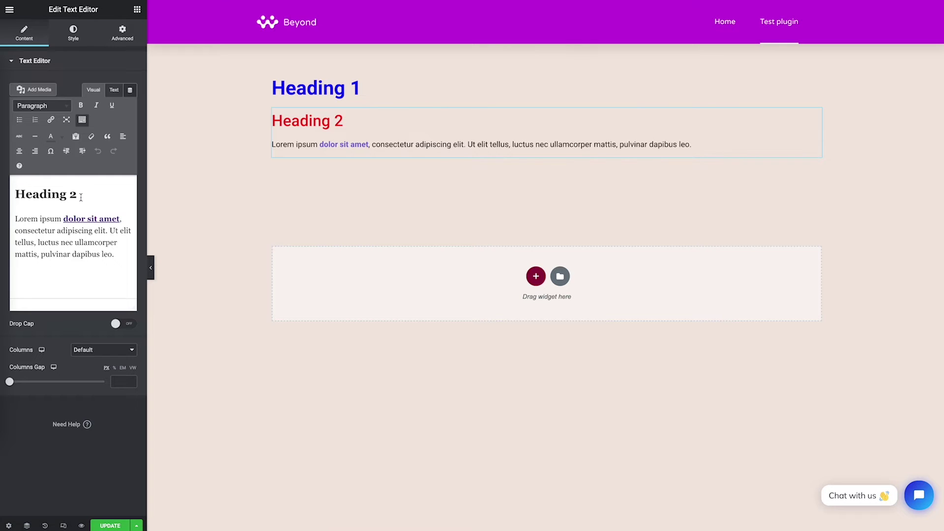
{"action": "left_click_drag", "start_coordinate": [81, 197], "coordinate": [14, 194]}
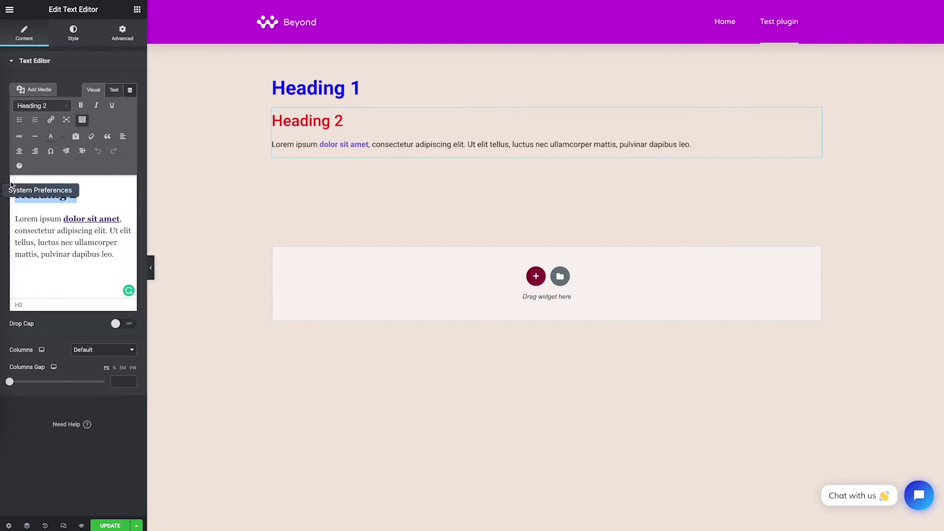
{"action": "left_click", "coordinate": [52, 120]}
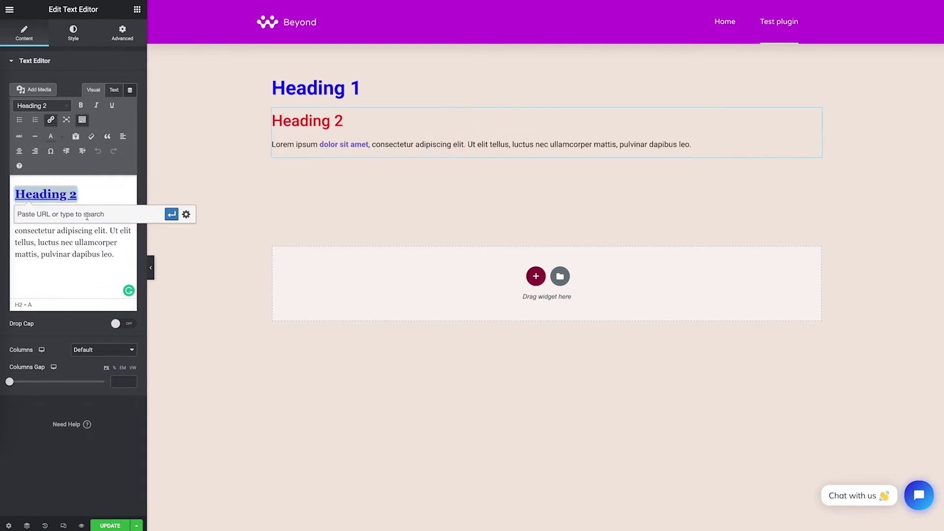
{"action": "type", "text": "#"}
{"action": "left_click", "coordinate": [171, 214]}
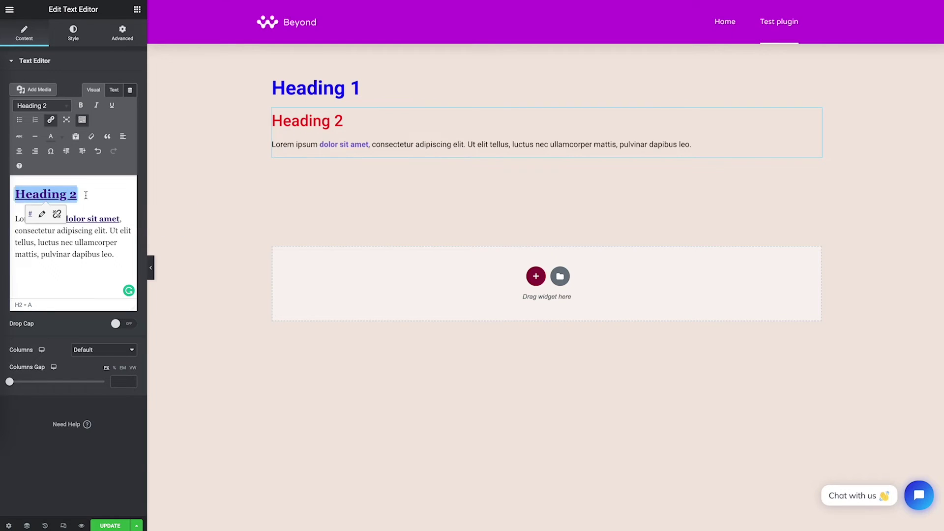
Set the text editor widget's Heading Hover Color to black in its Text Hover Color settings.
{"action": "left_click", "coordinate": [73, 34]}
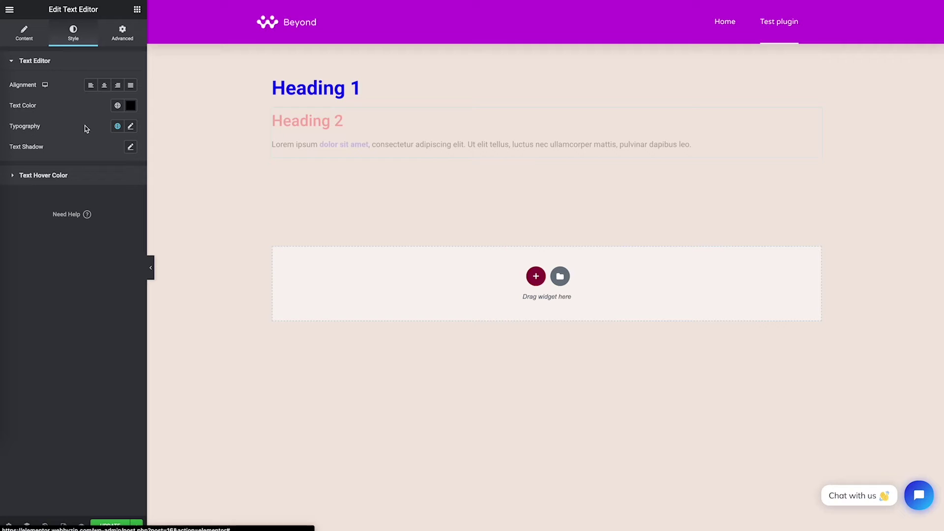
{"action": "left_click", "coordinate": [87, 176]}
{"action": "left_click", "coordinate": [131, 171]}
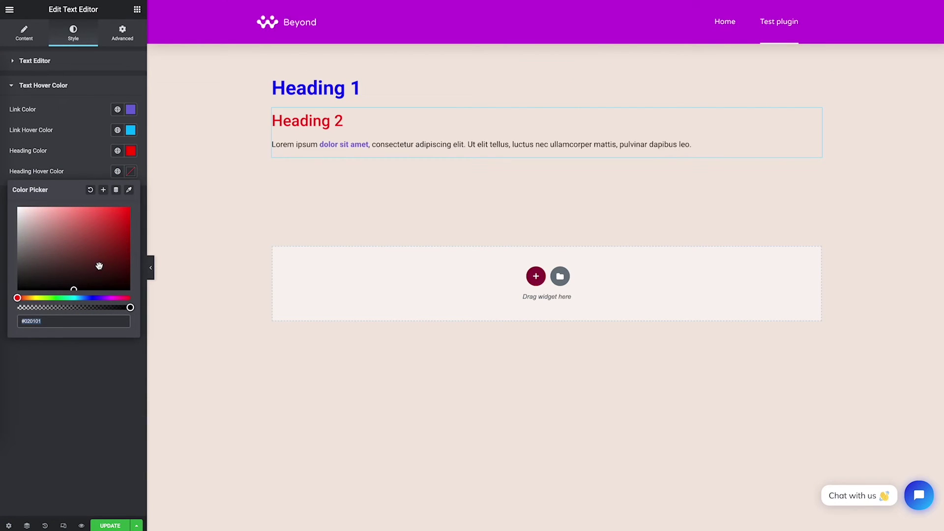
{"action": "left_click_drag", "start_coordinate": [99, 268], "coordinate": [129, 290]}
{"action": "left_click", "coordinate": [97, 157]}
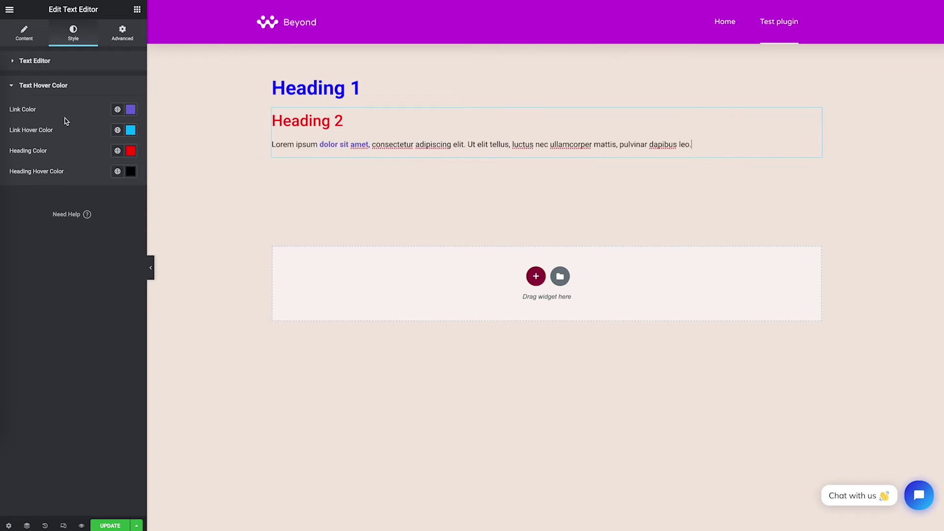
Apply a blue text colour directly to the linked words "dolor sit amet" in the paragraph.
{"action": "left_click", "coordinate": [25, 34]}
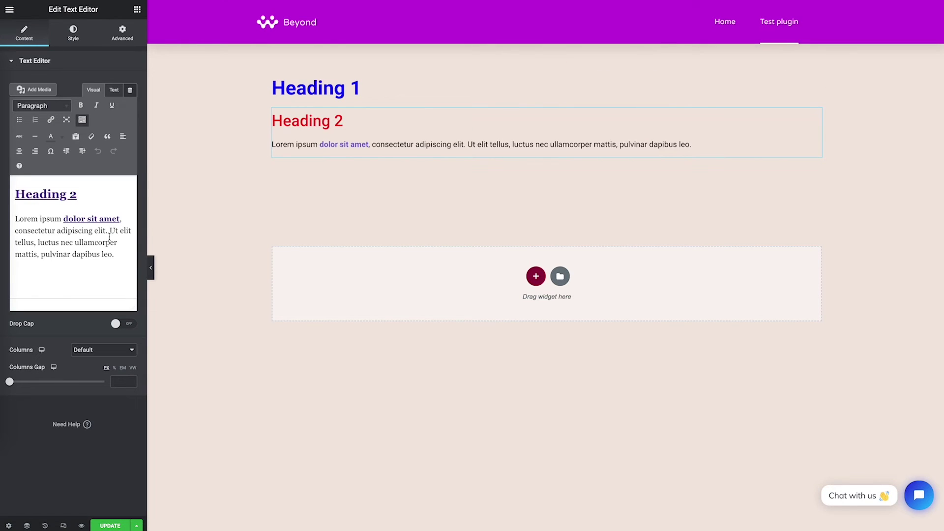
{"action": "left_click", "coordinate": [119, 220]}
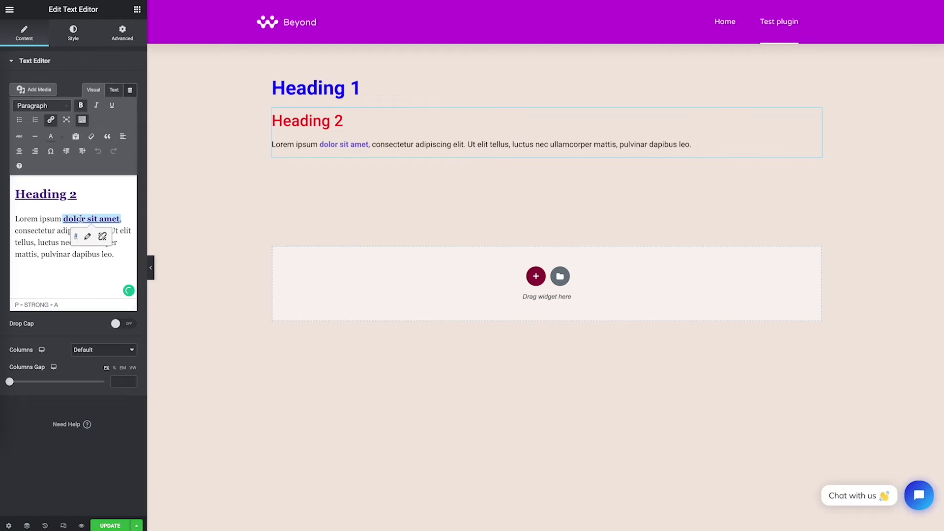
{"action": "left_click", "coordinate": [62, 218]}
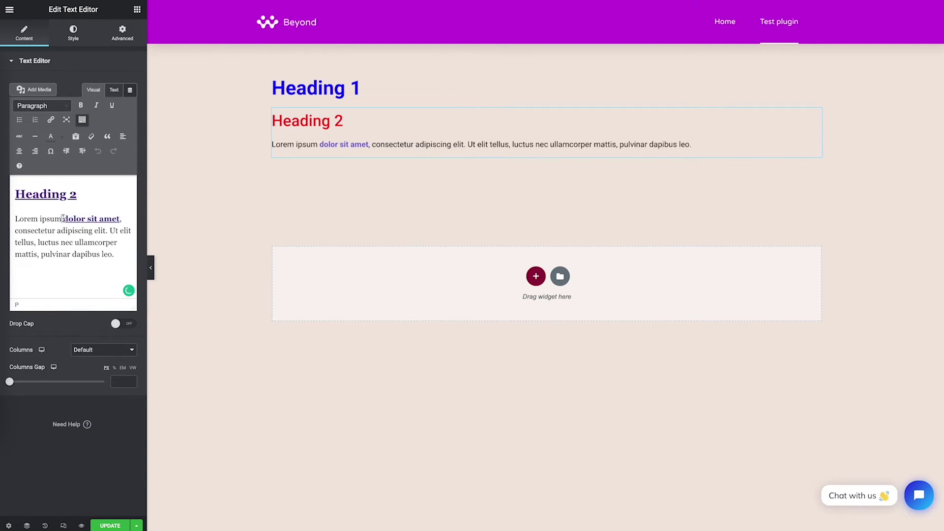
{"action": "left_click_drag", "start_coordinate": [64, 217], "coordinate": [120, 219]}
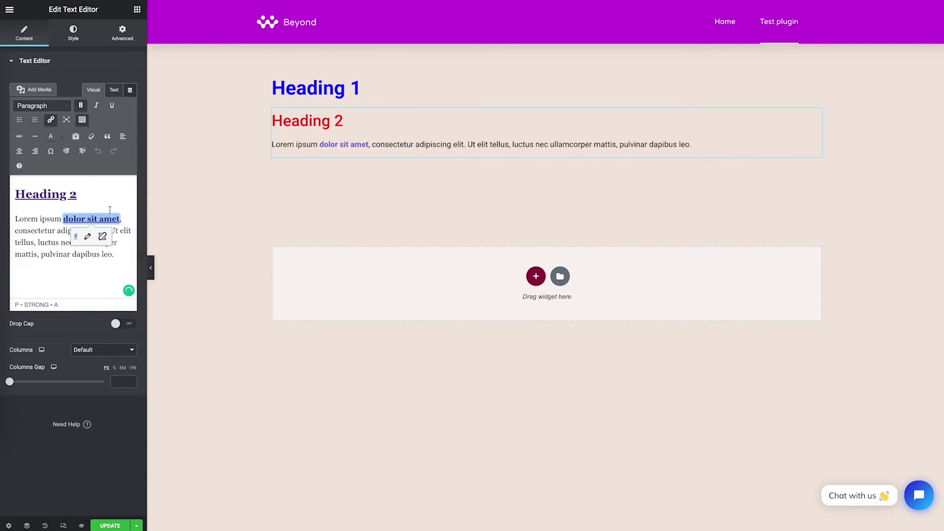
{"action": "left_click", "coordinate": [63, 138]}
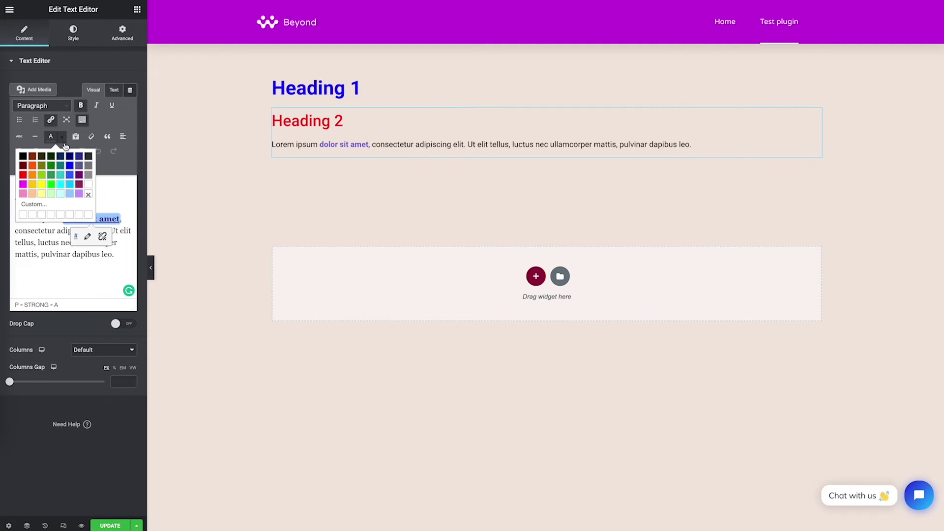
{"action": "left_click", "coordinate": [70, 168]}
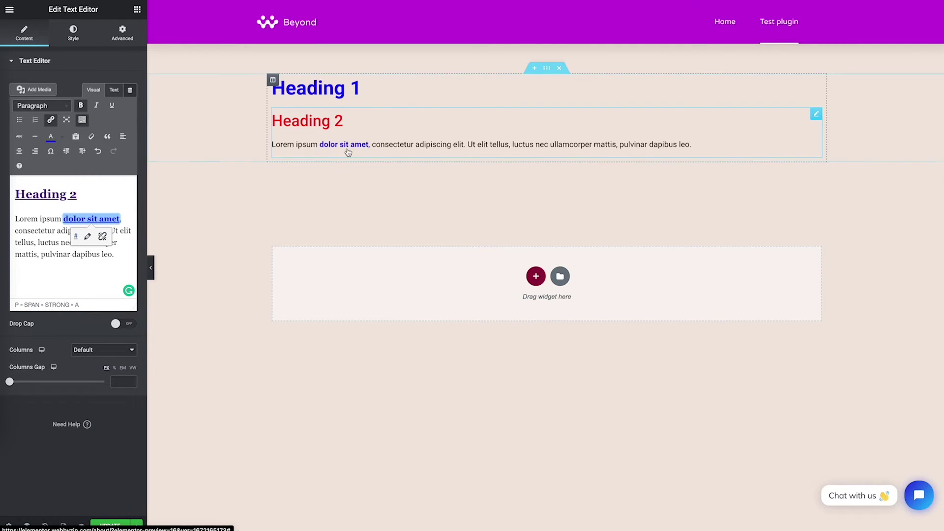
Recheck the Text Hover Color settings and clear the blue text colour from the linked words "dolor sit amet".
{"action": "left_click", "coordinate": [73, 32]}
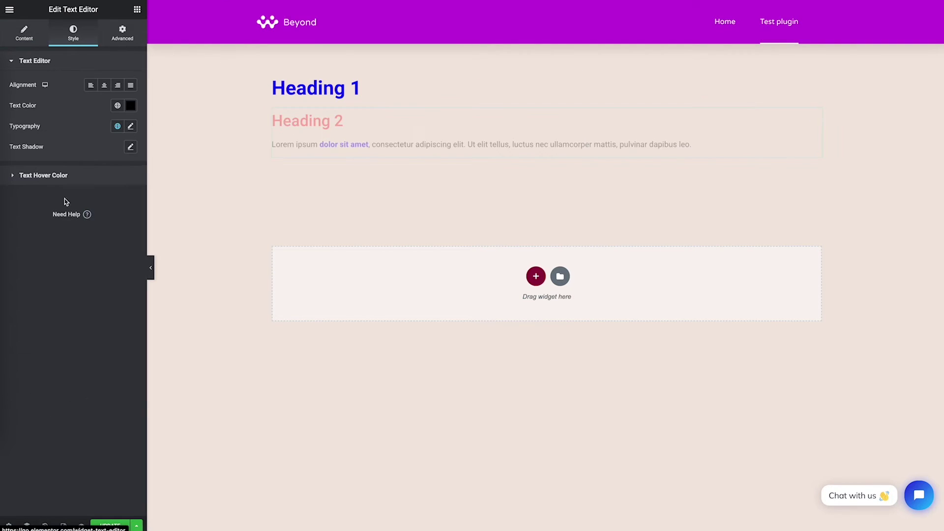
{"action": "left_click", "coordinate": [73, 173]}
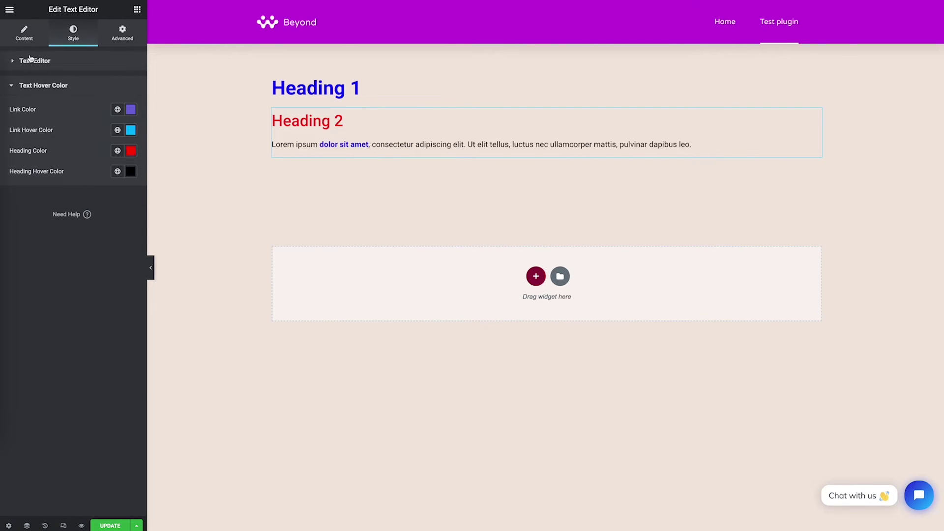
{"action": "left_click", "coordinate": [30, 36]}
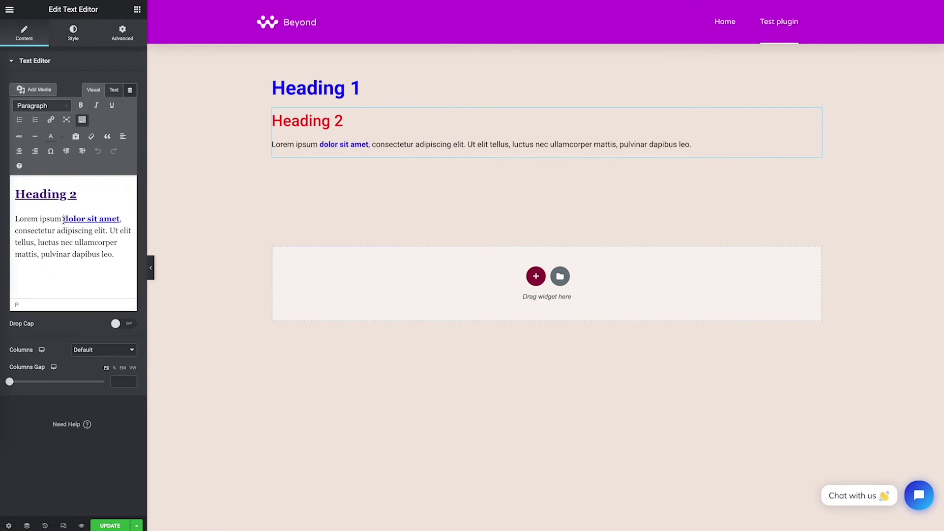
{"action": "left_click_drag", "start_coordinate": [63, 218], "coordinate": [117, 216]}
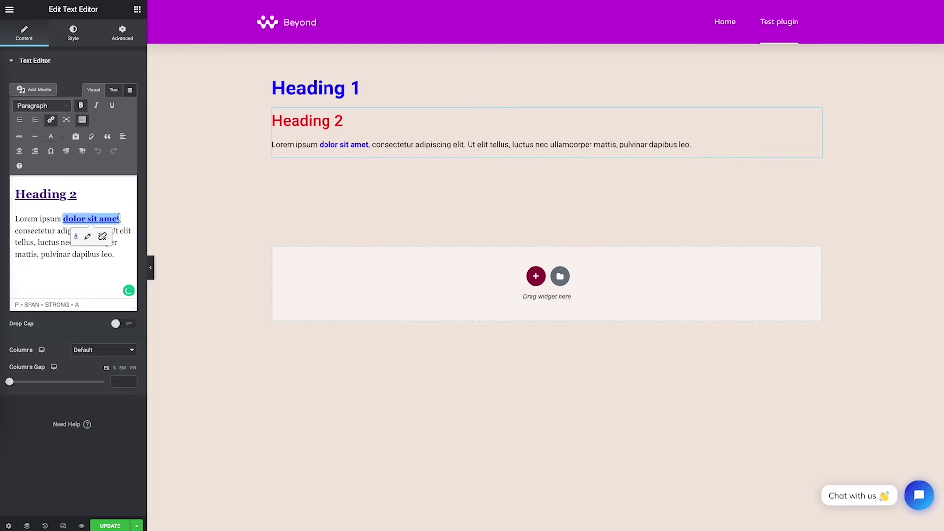
{"action": "left_click", "coordinate": [62, 138]}
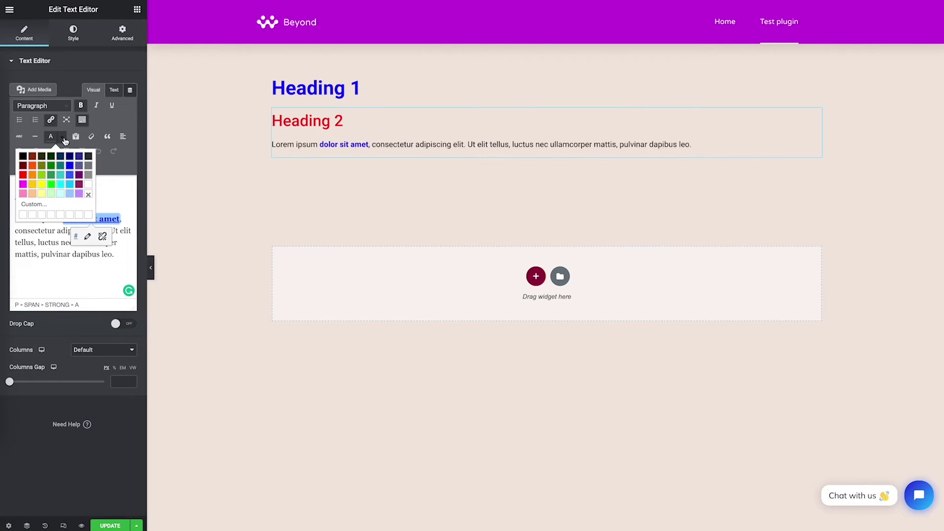
{"action": "left_click", "coordinate": [88, 194]}
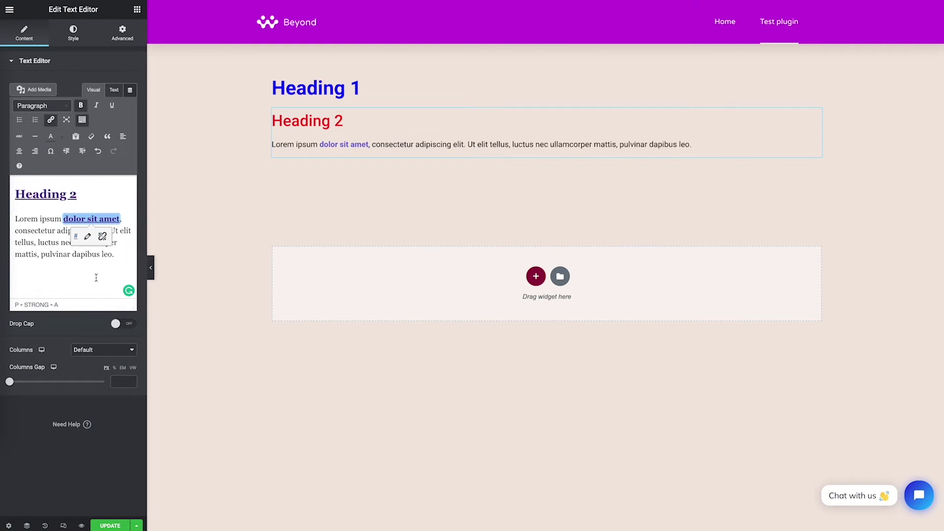
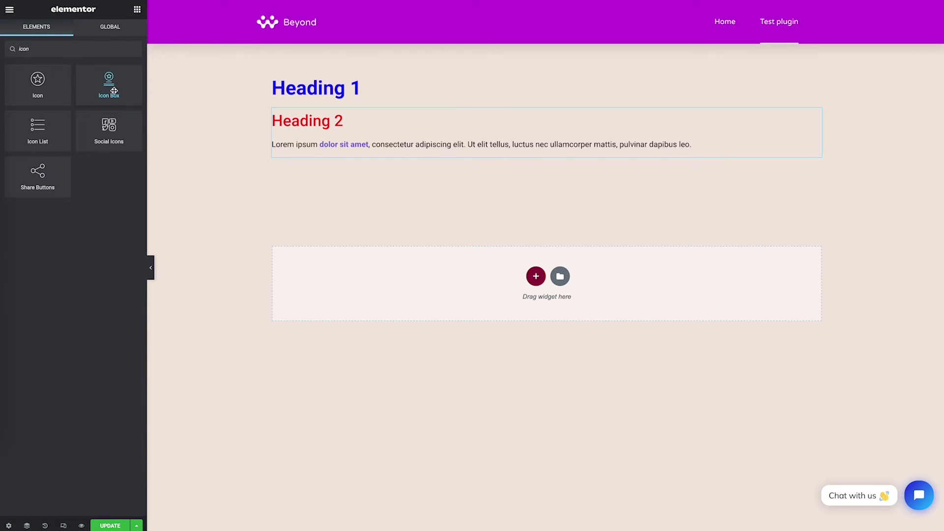
Add an Icon Box widget below the text editor widget and set its link to "#".
{"action": "left_click_drag", "start_coordinate": [114, 90], "coordinate": [332, 150]}
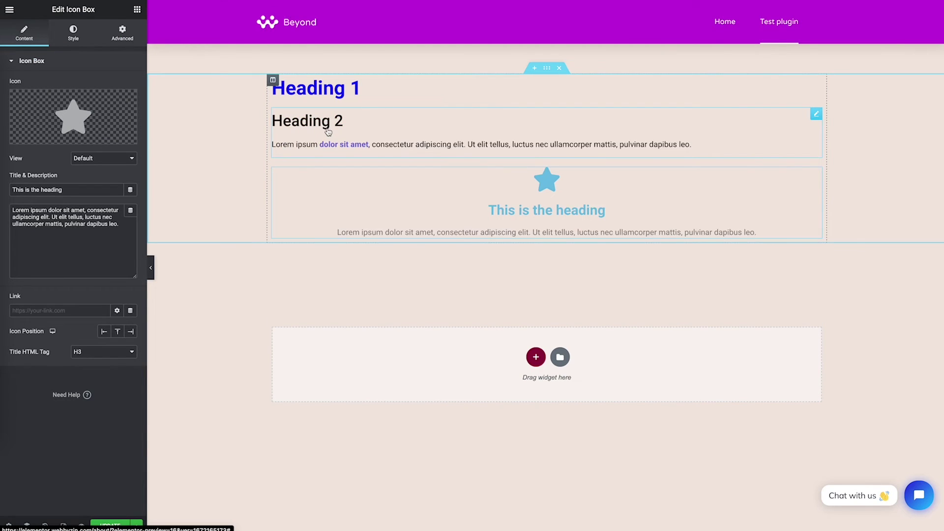
{"action": "mouse_move", "coordinate": [58, 138]}
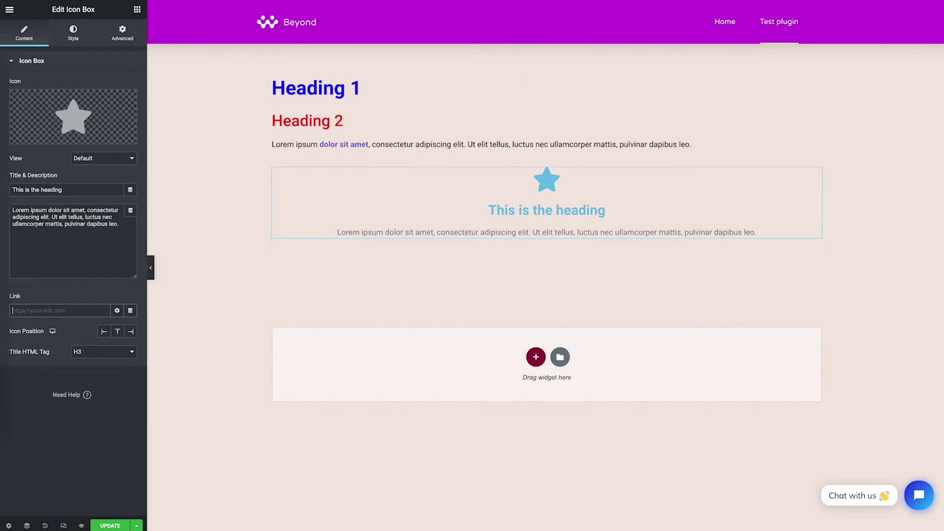
{"action": "type", "text": "#"}
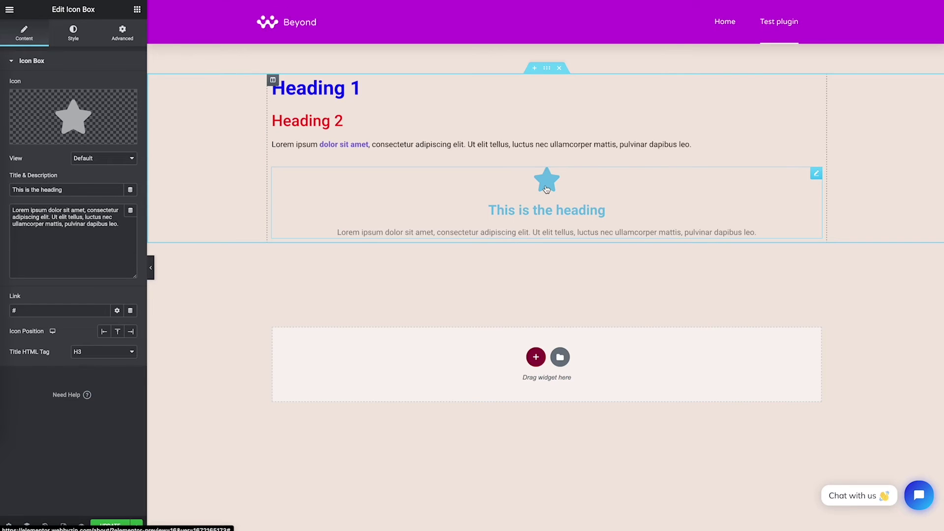
Set the Icon Box icon's primary color to dark blue #063D54 for normal and red #AE1111 for hover.
{"action": "left_click", "coordinate": [75, 37]}
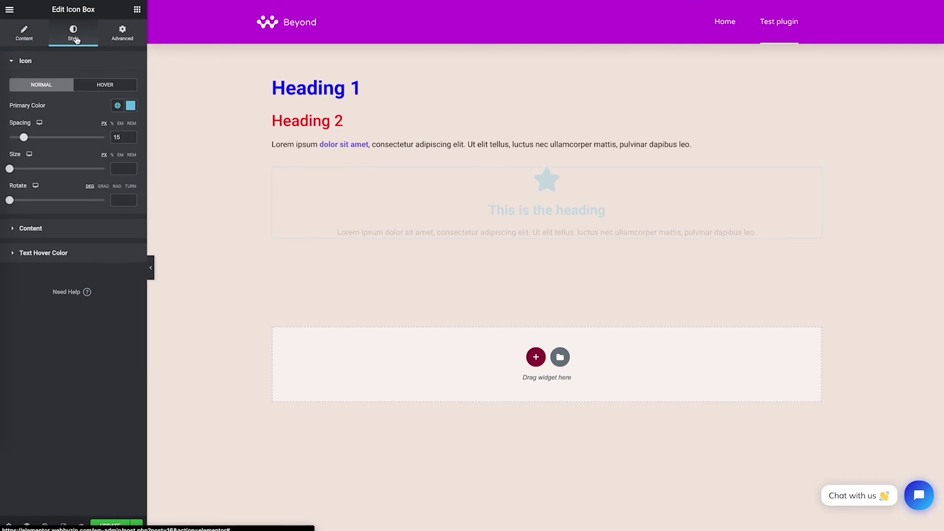
{"action": "left_click", "coordinate": [129, 106]}
{"action": "mouse_move", "coordinate": [109, 170]}
{"action": "left_mouse_down"}
{"action": "mouse_move", "coordinate": [131, 224]}
{"action": "mouse_move", "coordinate": [122, 197]}
{"action": "left_mouse_up"}
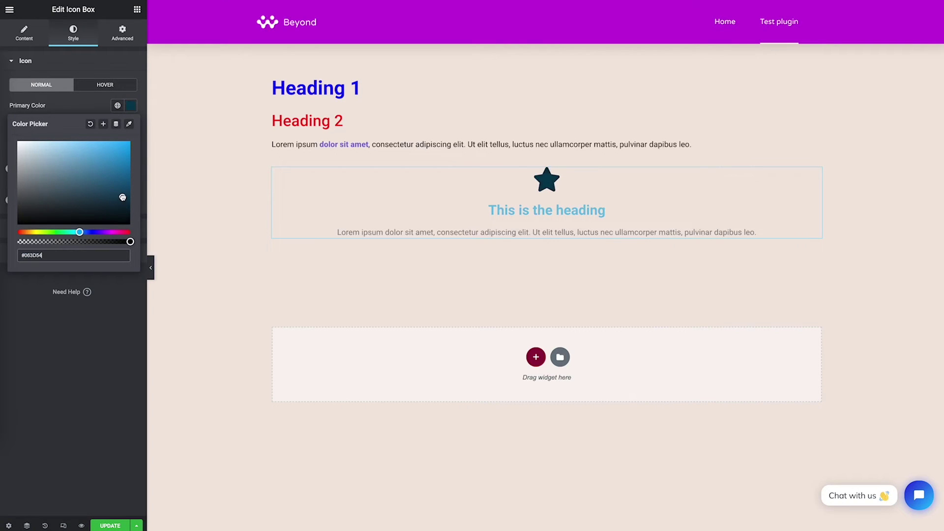
{"action": "left_click", "coordinate": [105, 85]}
{"action": "left_click", "coordinate": [130, 105]}
{"action": "left_click", "coordinate": [119, 167]}
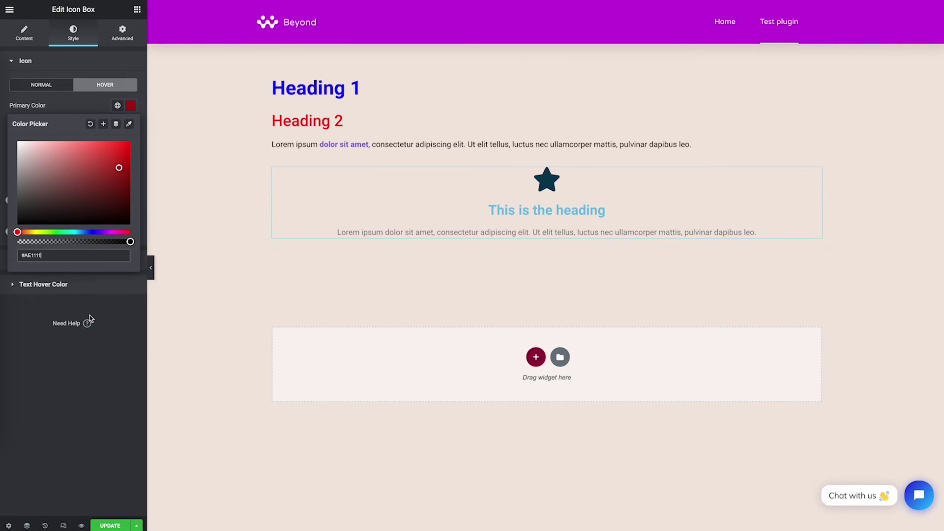
In the Icon Box's Text Hover Color settings, set Heading Color to bright blue and Heading Hover Color to red #F90000.
{"action": "left_click", "coordinate": [85, 291]}
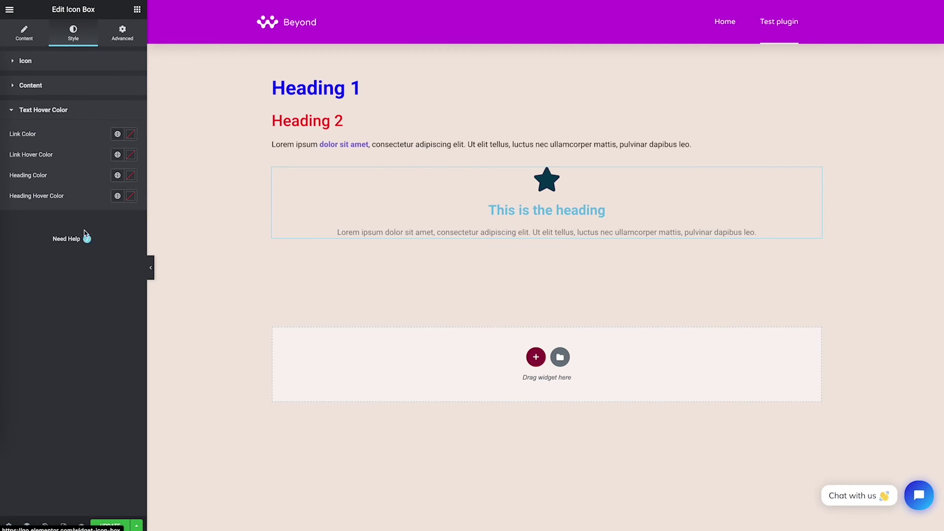
{"action": "left_click", "coordinate": [130, 175]}
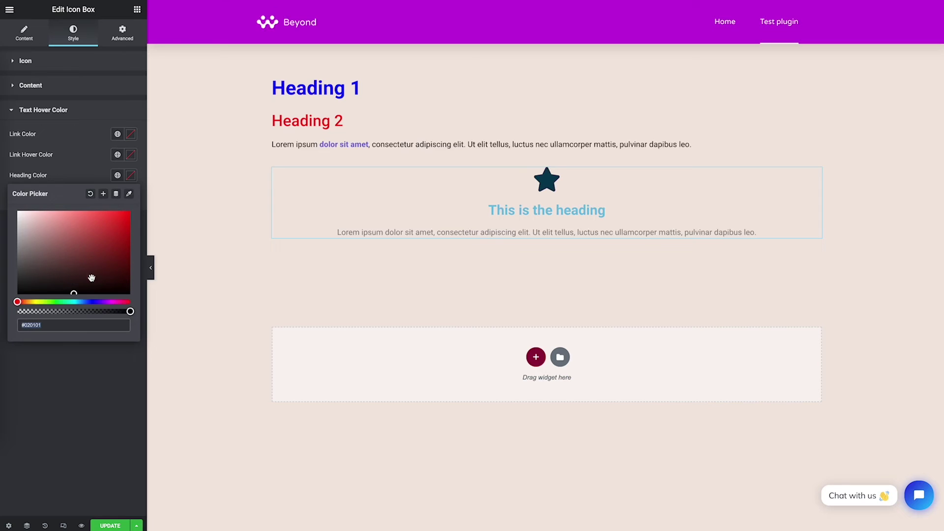
{"action": "left_click", "coordinate": [91, 302]}
{"action": "left_click", "coordinate": [129, 212]}
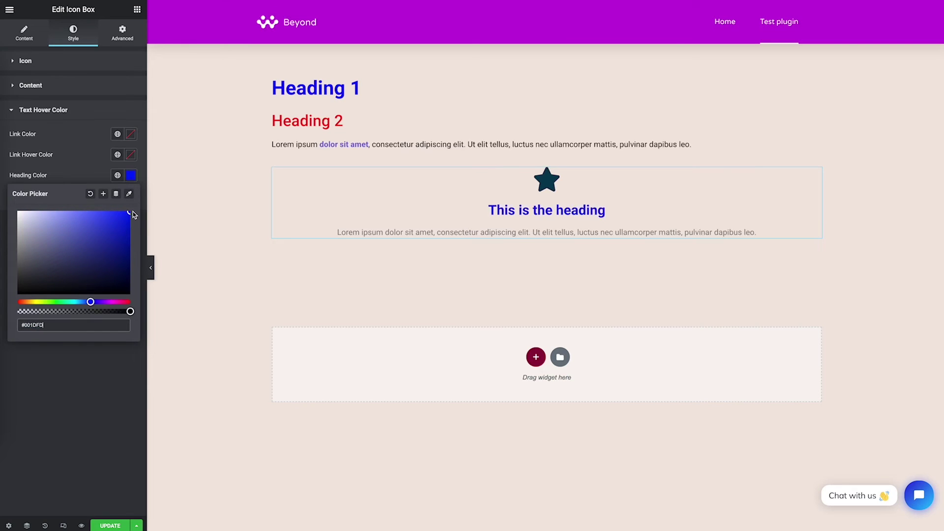
{"action": "left_click", "coordinate": [87, 178]}
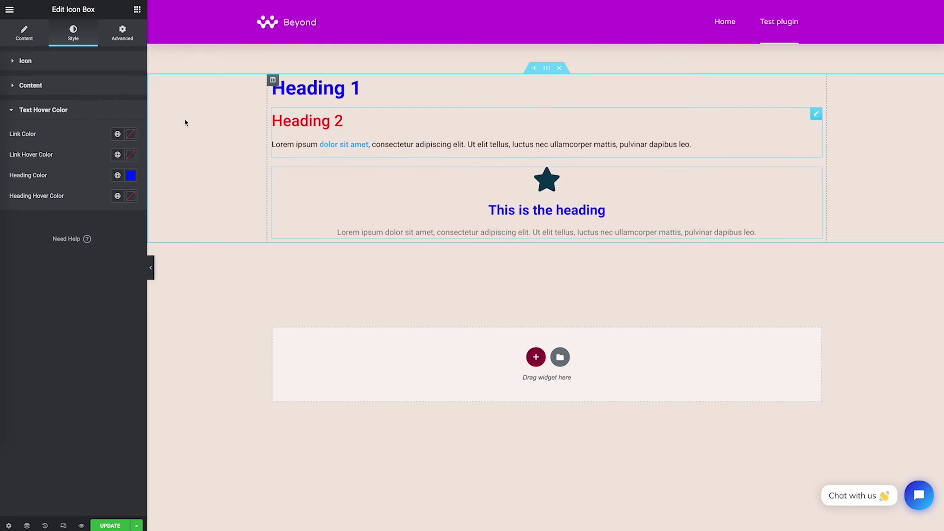
{"action": "left_click", "coordinate": [131, 196]}
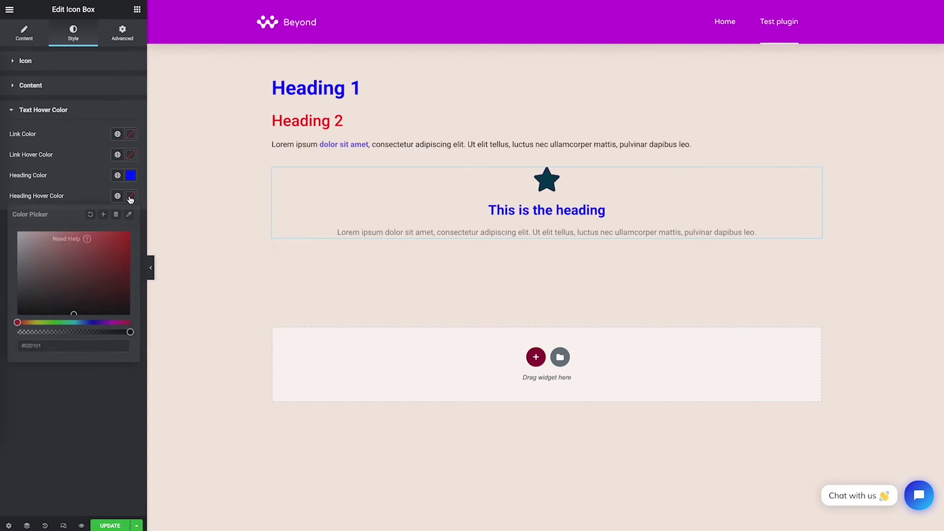
{"action": "left_click", "coordinate": [129, 234]}
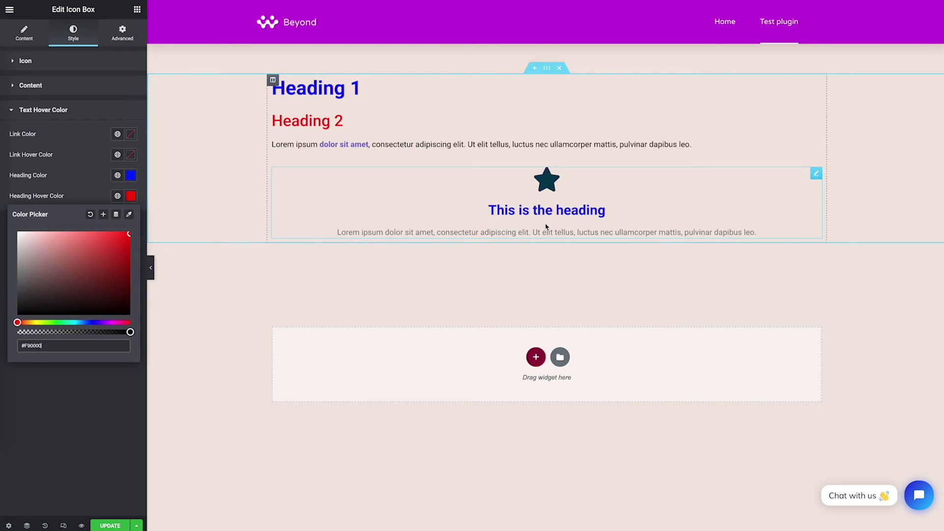
Wrap the words "pulvinar dapibus leo" in the Icon Box description in an <a href="#"> link tag.
{"action": "left_click", "coordinate": [23, 33]}
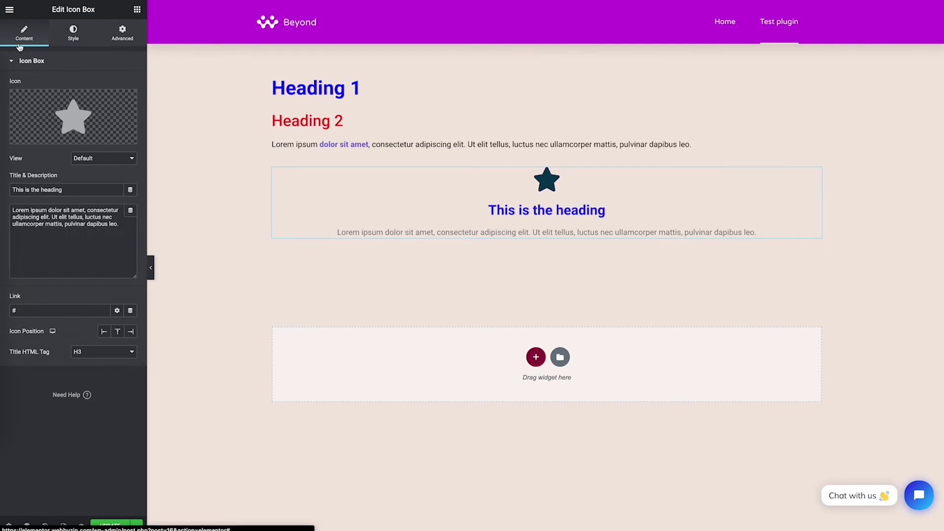
{"action": "left_click", "coordinate": [65, 224]}
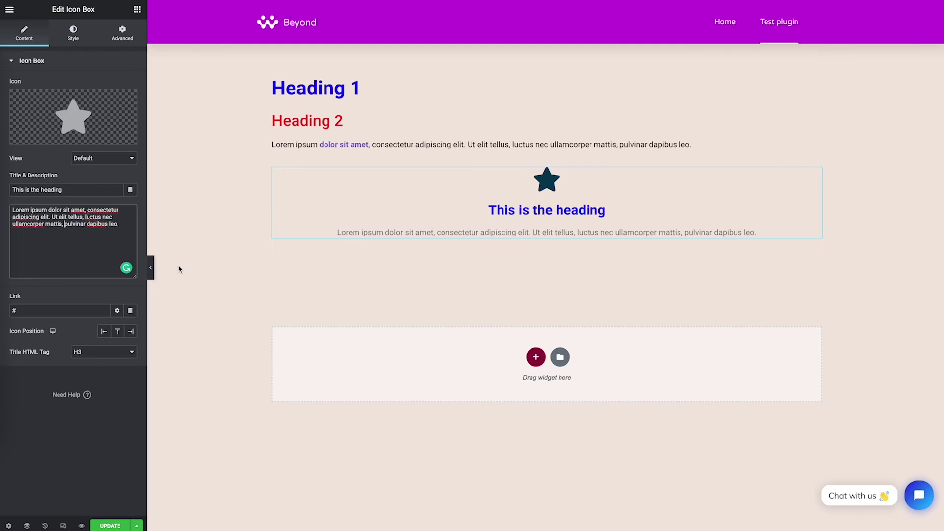
{"action": "type", "text": "<"}
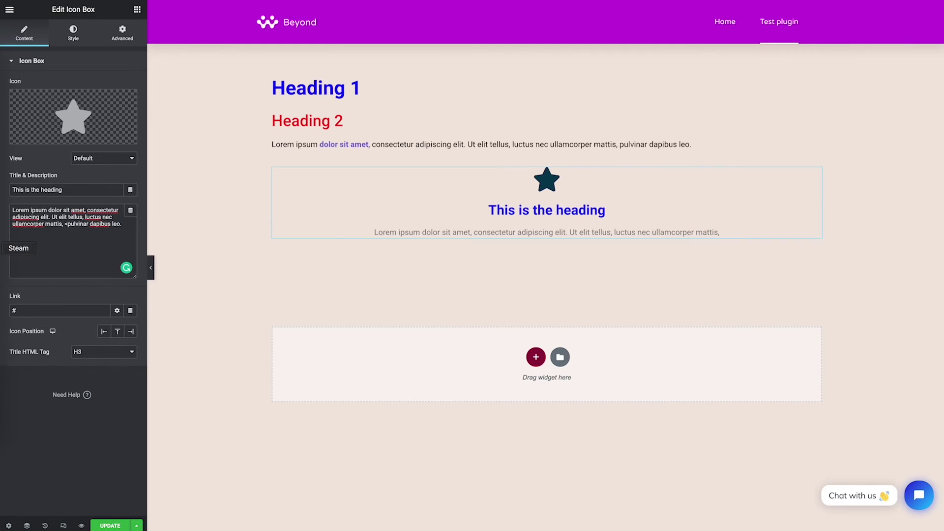
{"action": "left_click", "coordinate": [50, 241]}
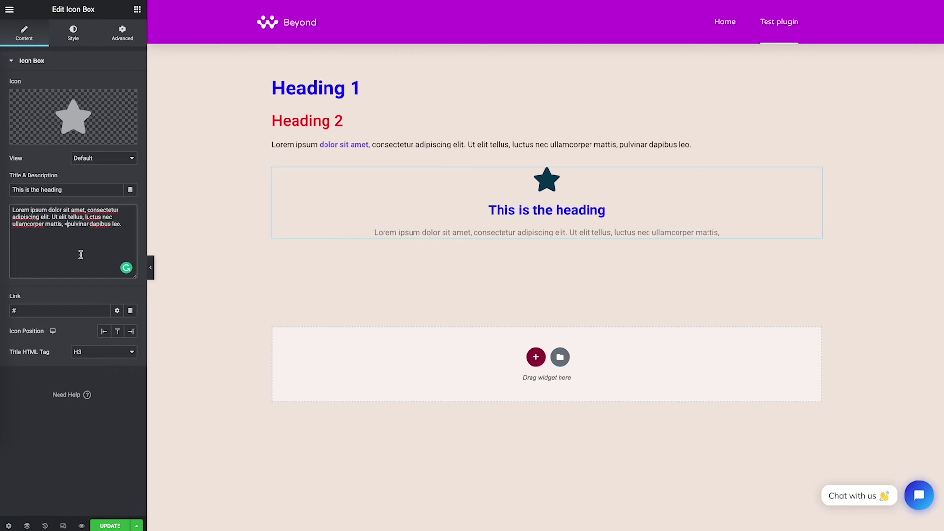
{"action": "type", "text": "a href=\"#\">"}
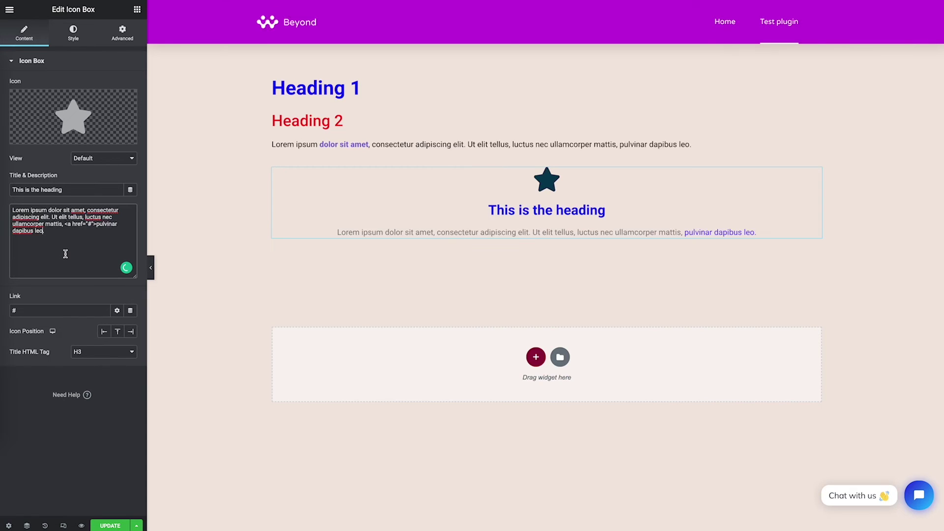
{"action": "type", "text": "</a>"}
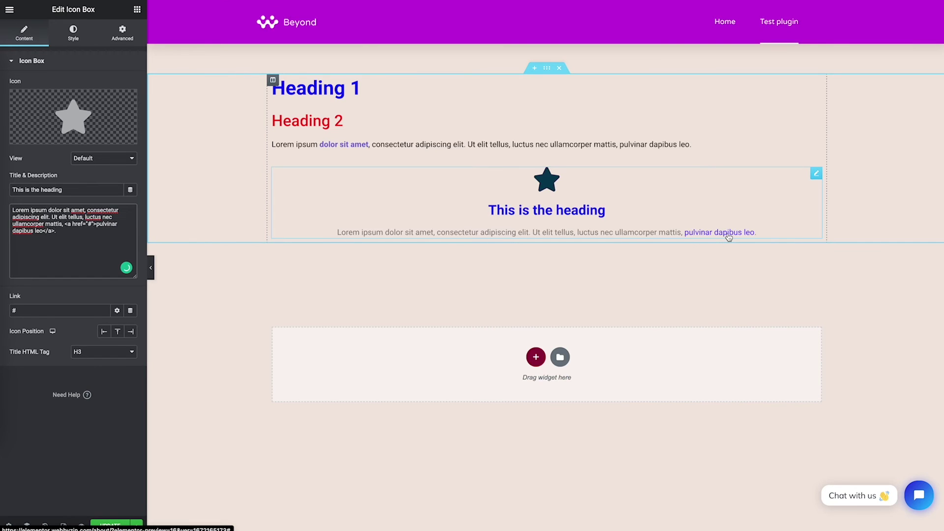
Set the Icon Box's Link Color to bright red in its Text Hover Color settings.
{"action": "left_click", "coordinate": [74, 33]}
{"action": "left_click", "coordinate": [80, 256]}
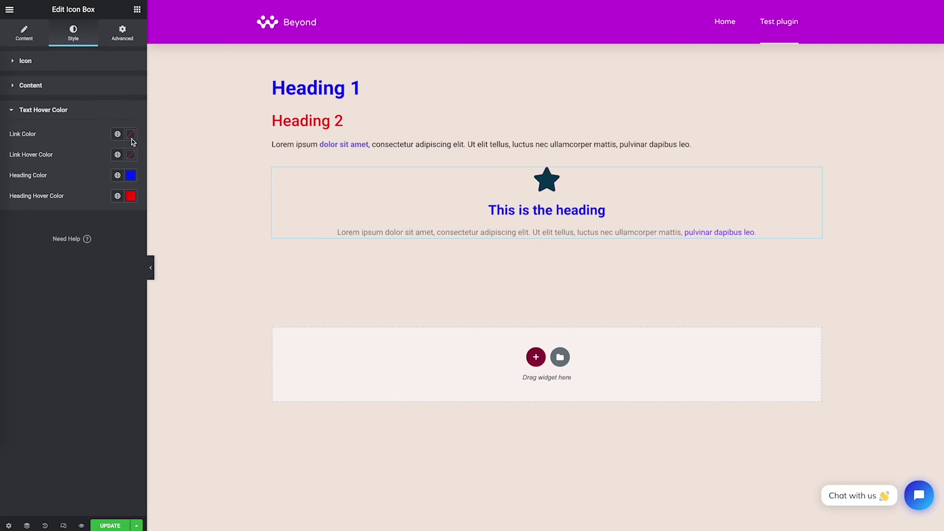
{"action": "left_click", "coordinate": [131, 134]}
{"action": "left_click", "coordinate": [95, 194]}
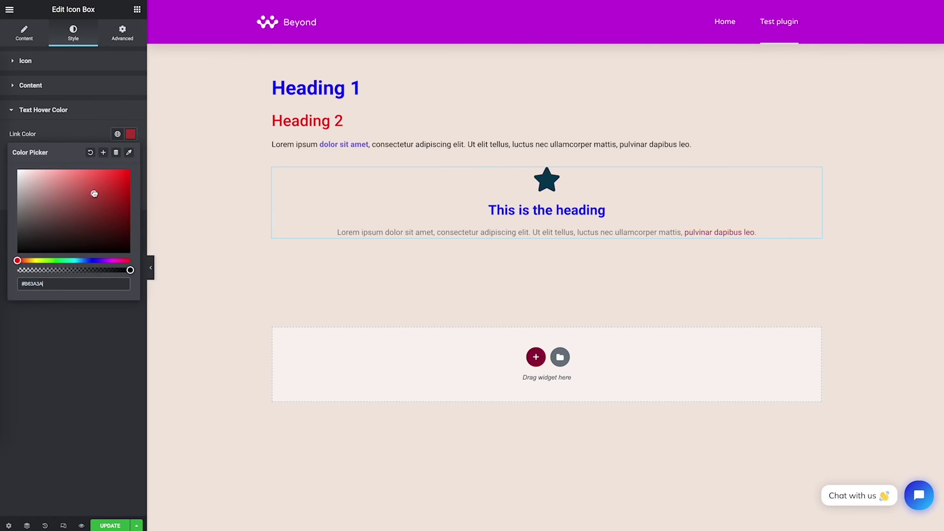
{"action": "left_click", "coordinate": [126, 168]}
{"action": "left_click", "coordinate": [100, 135]}
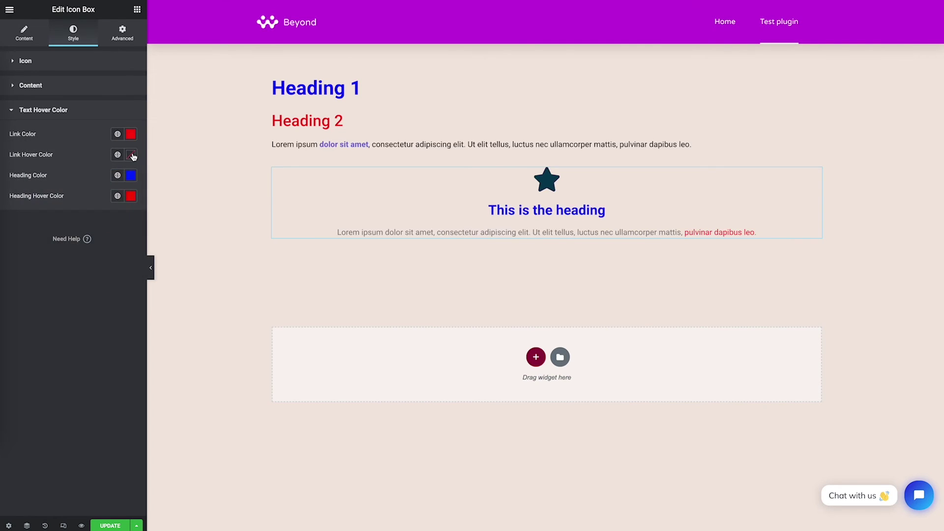
Set the Icon Box's Link Hover Color to light green #74FF84.
{"action": "left_click", "coordinate": [131, 155]}
{"action": "left_click", "coordinate": [53, 238]}
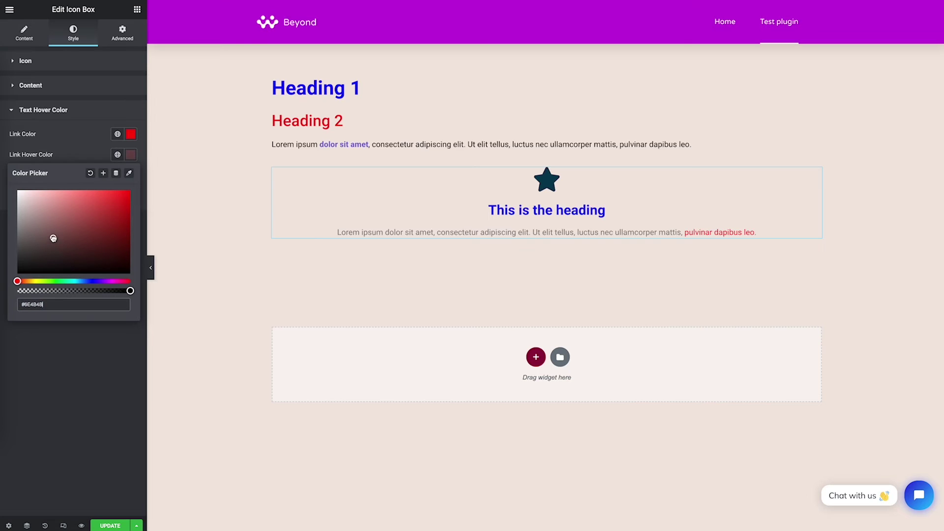
{"action": "left_click", "coordinate": [57, 282]}
{"action": "left_click_drag", "start_coordinate": [86, 221], "coordinate": [78, 191]}
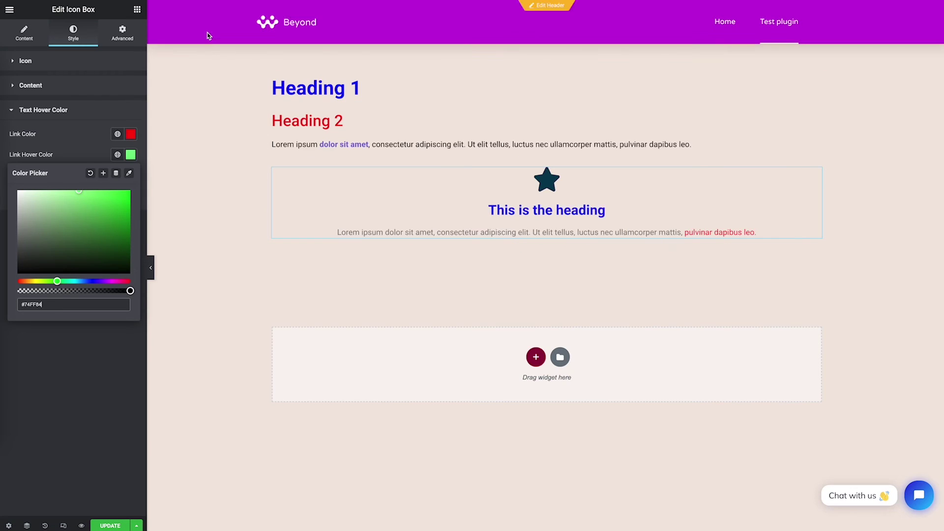
Add an Image Box widget below the Icon Box and set its link to "#".
{"action": "left_click", "coordinate": [135, 10]}
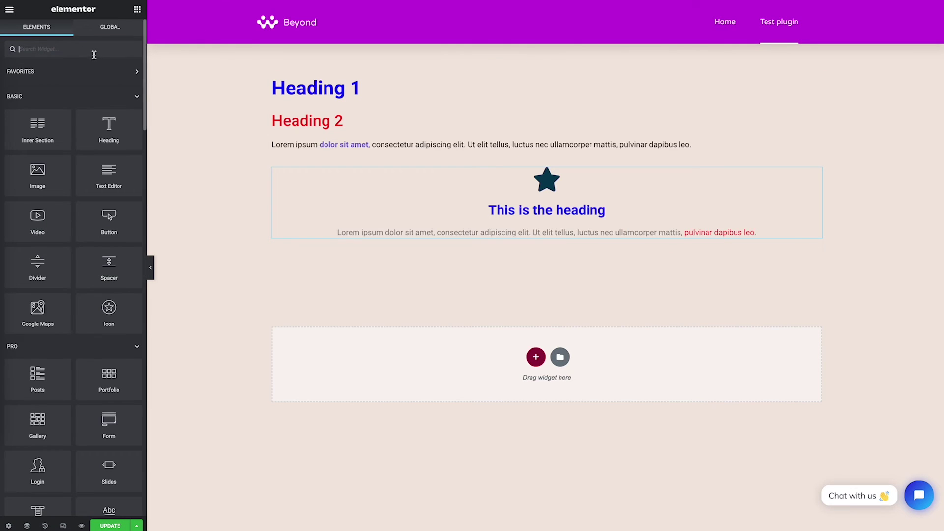
{"action": "type", "text": "ima"}
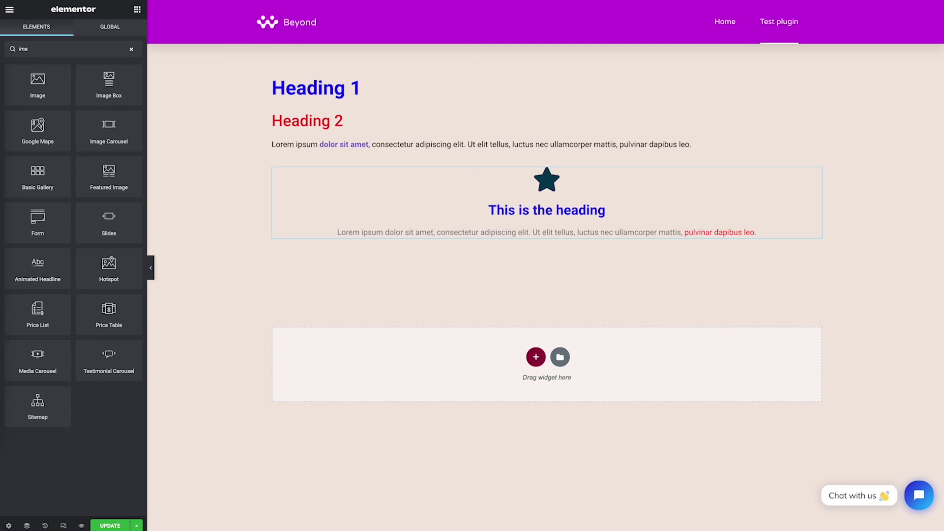
{"action": "left_click_drag", "start_coordinate": [100, 89], "coordinate": [463, 377]}
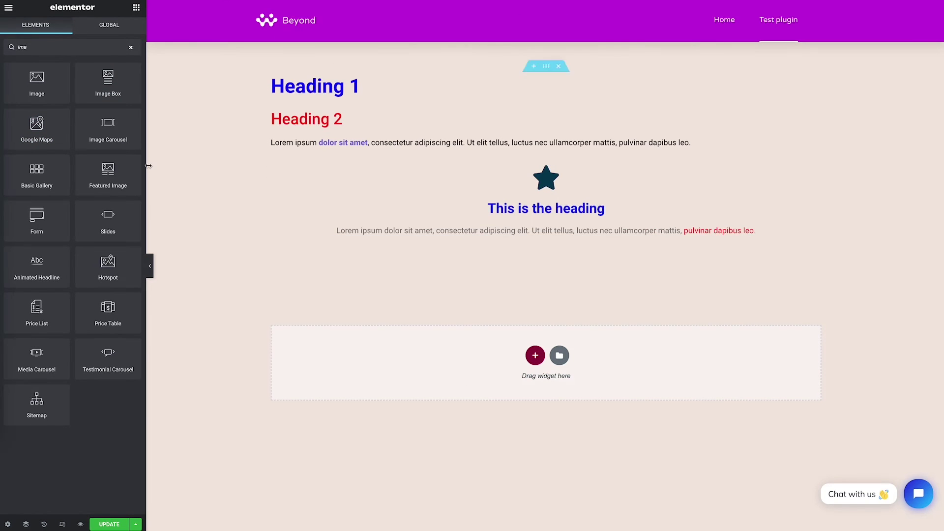
{"action": "left_click_drag", "start_coordinate": [98, 87], "coordinate": [546, 231]}
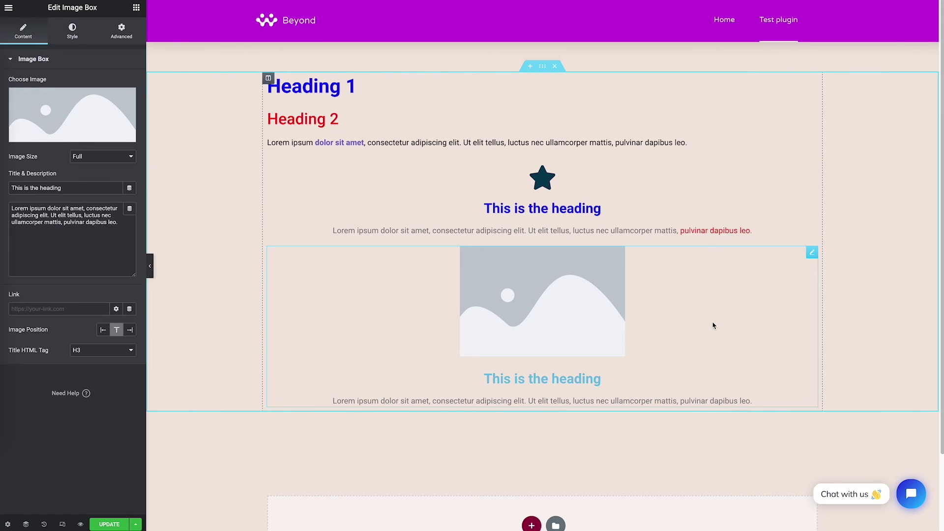
{"action": "left_click", "coordinate": [59, 308]}
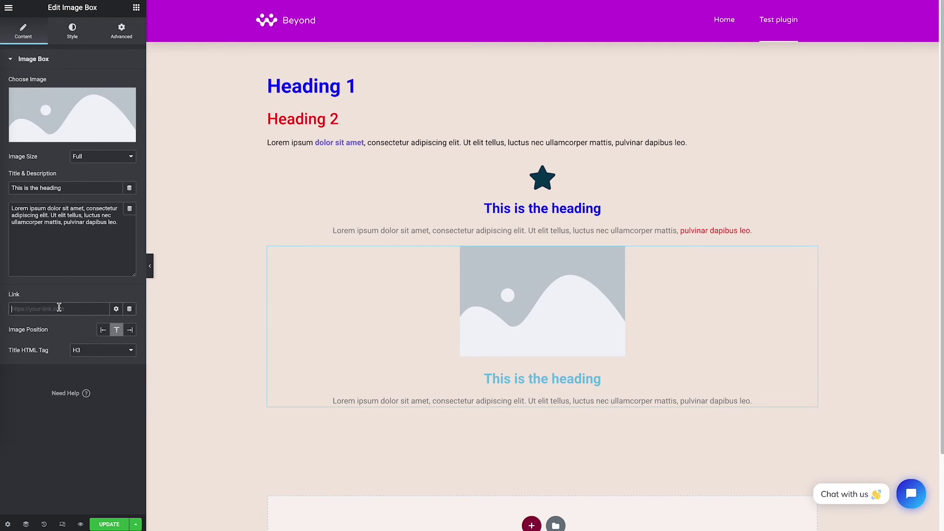
{"action": "type", "text": "#"}
Set the Image Box's title color to dark blue #064863 in its Content style settings.
{"action": "left_click", "coordinate": [89, 33]}
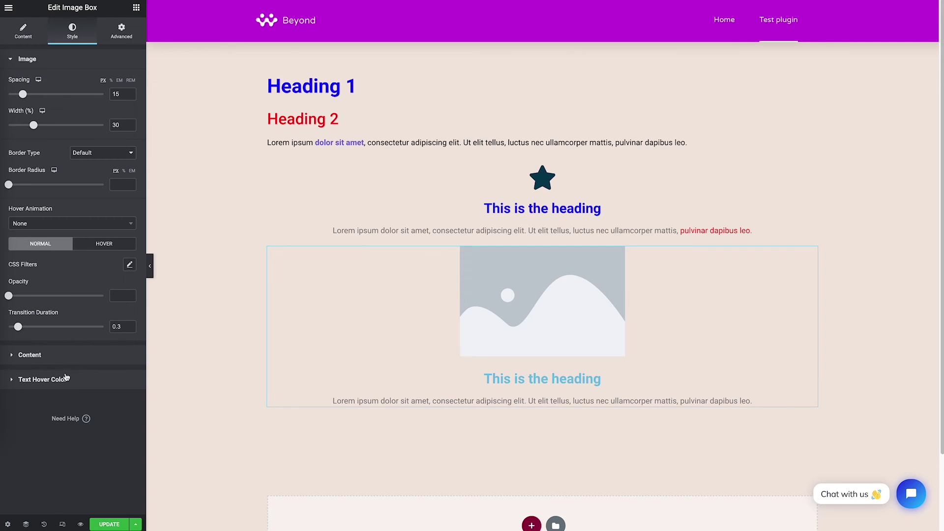
{"action": "left_click", "coordinate": [77, 355]}
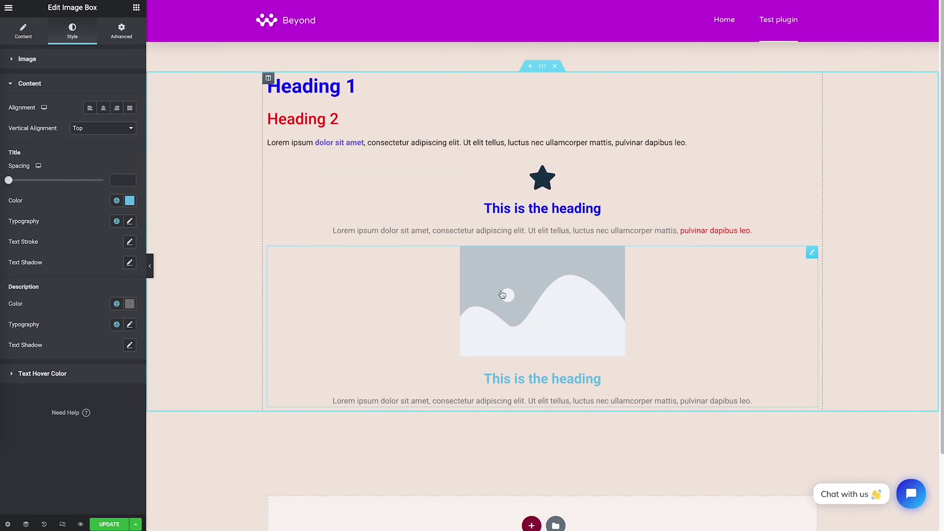
{"action": "left_click", "coordinate": [130, 200]}
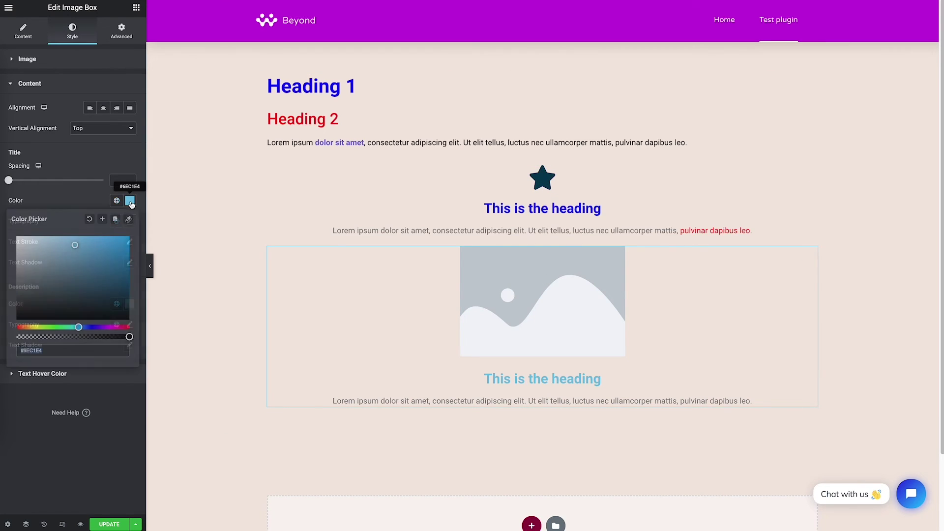
{"action": "left_click", "coordinate": [121, 288]}
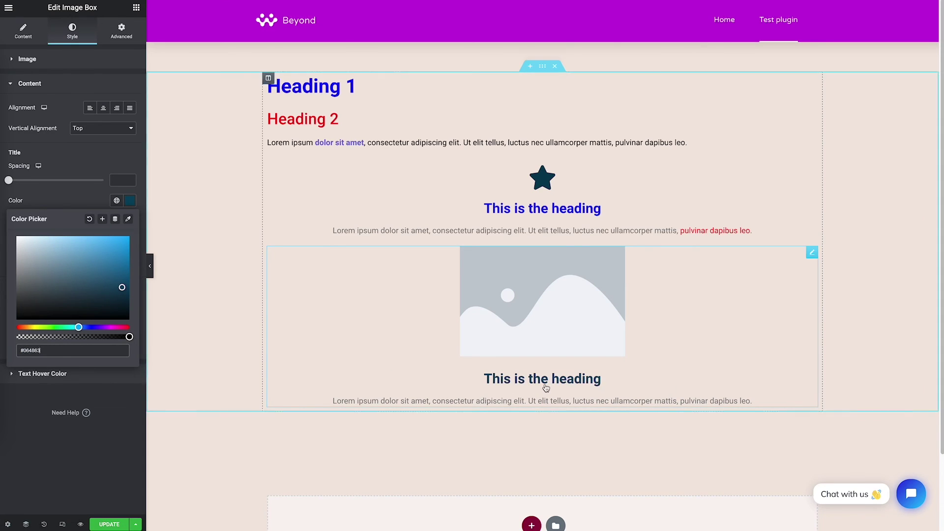
Set the Image Box's Heading Color to dark red in its Text Hover Color settings.
{"action": "left_click", "coordinate": [114, 376]}
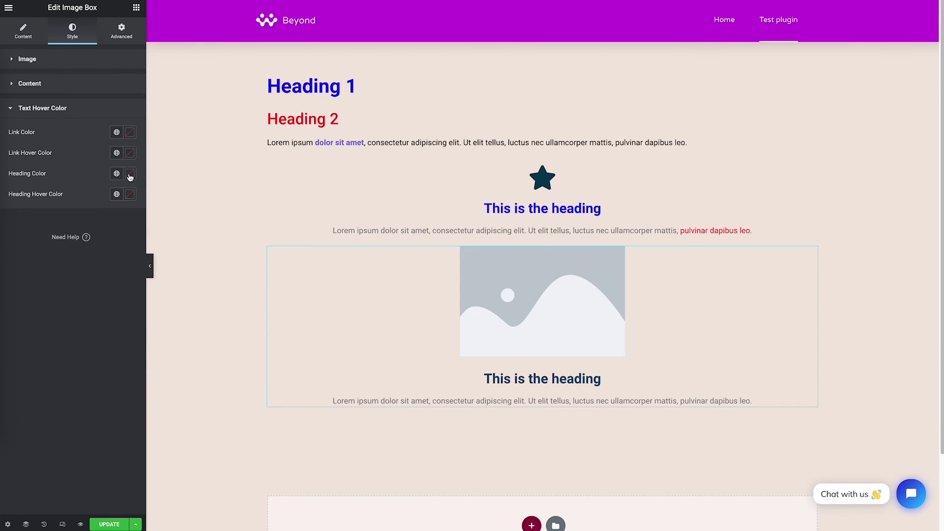
{"action": "left_click", "coordinate": [131, 177]}
{"action": "left_click", "coordinate": [123, 234]}
{"action": "left_click", "coordinate": [96, 175]}
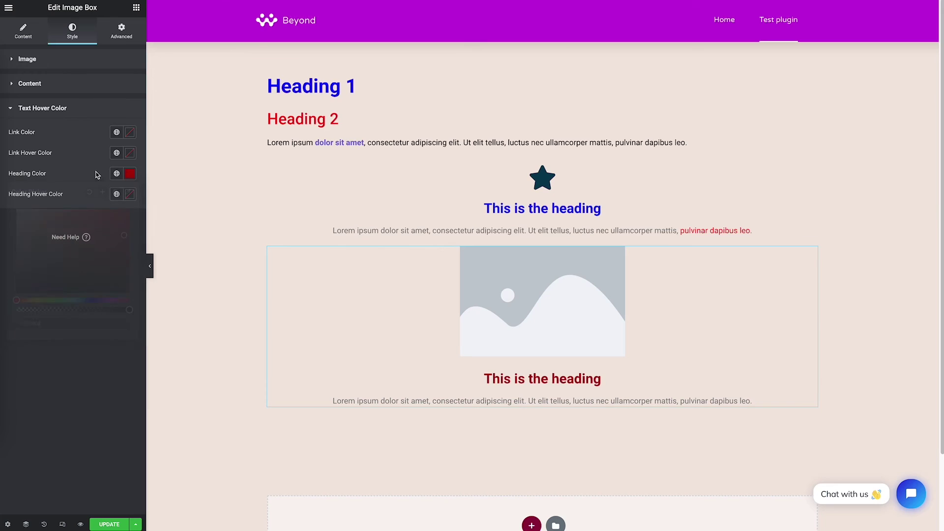
Set the Image Box's Heading Hover Color to dark blue-violet #2F0099.
{"action": "left_click", "coordinate": [130, 195]}
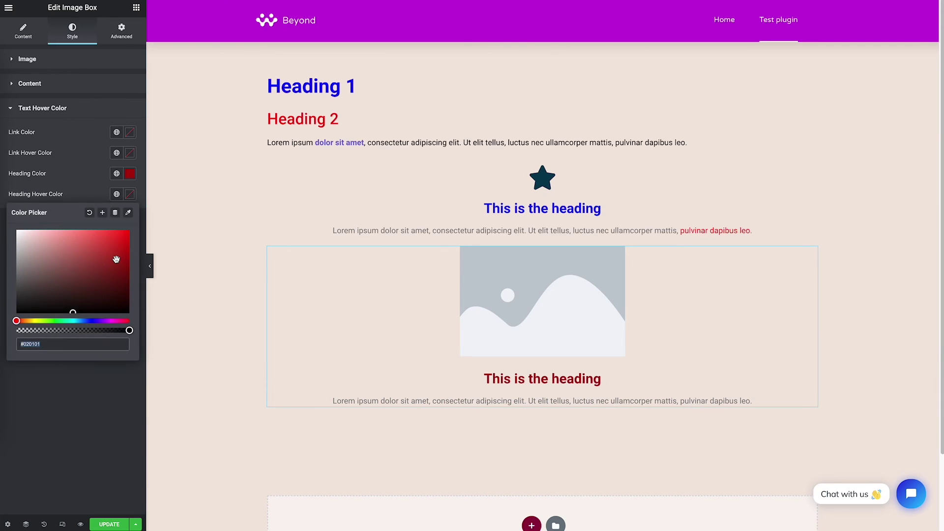
{"action": "mouse_move", "coordinate": [114, 256]}
{"action": "left_mouse_down"}
{"action": "mouse_move", "coordinate": [127, 241]}
{"action": "mouse_move", "coordinate": [128, 276]}
{"action": "mouse_move", "coordinate": [125, 255]}
{"action": "mouse_move", "coordinate": [128, 264]}
{"action": "left_mouse_up"}
{"action": "left_click", "coordinate": [97, 321]}
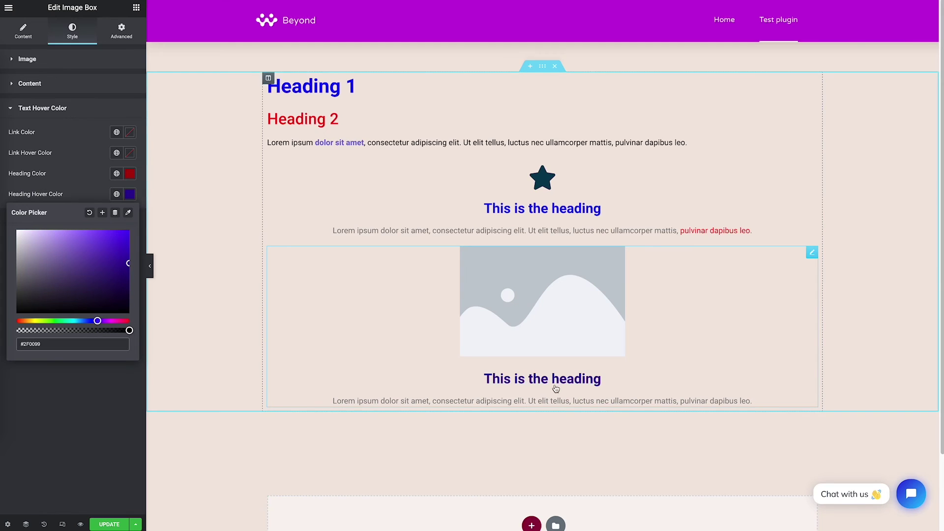
{"action": "left_click", "coordinate": [25, 32]}
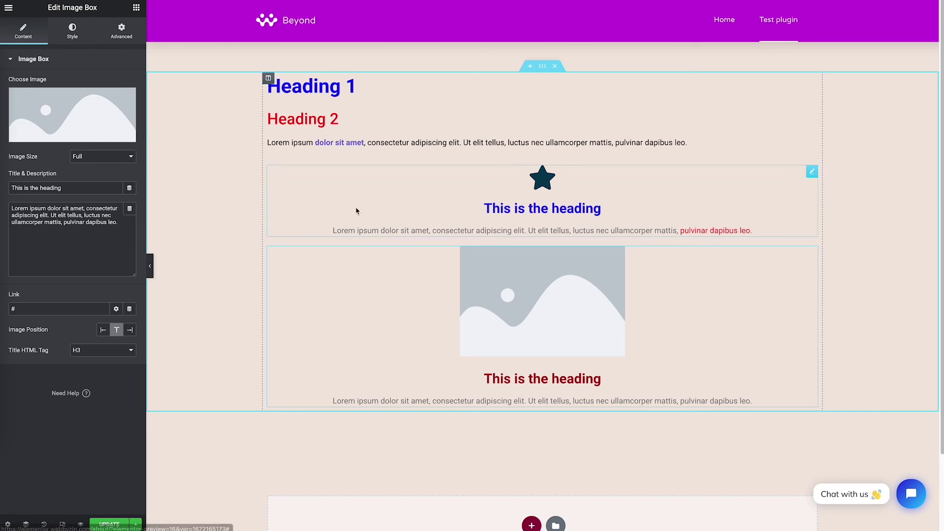
Find the Tabs widget and add it to the page below the Image Box.
{"action": "left_click", "coordinate": [136, 7]}
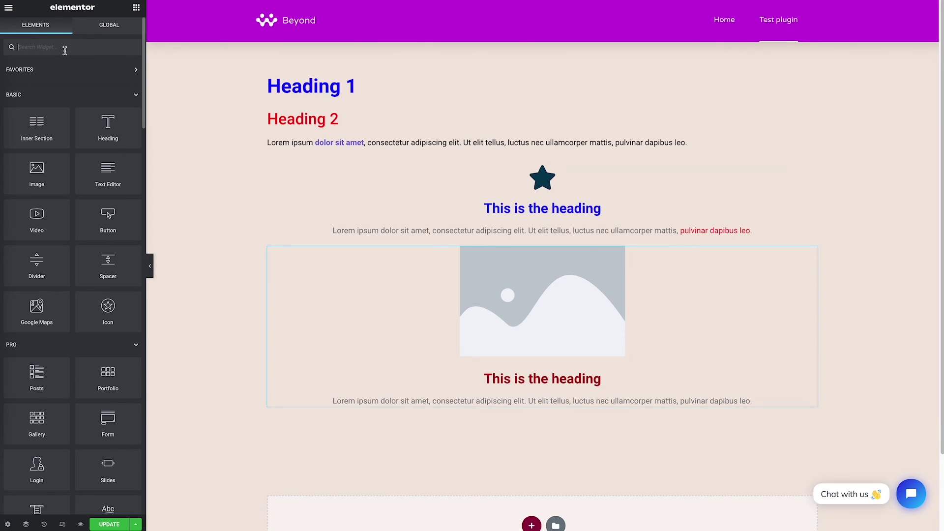
{"action": "type", "text": "tab"}
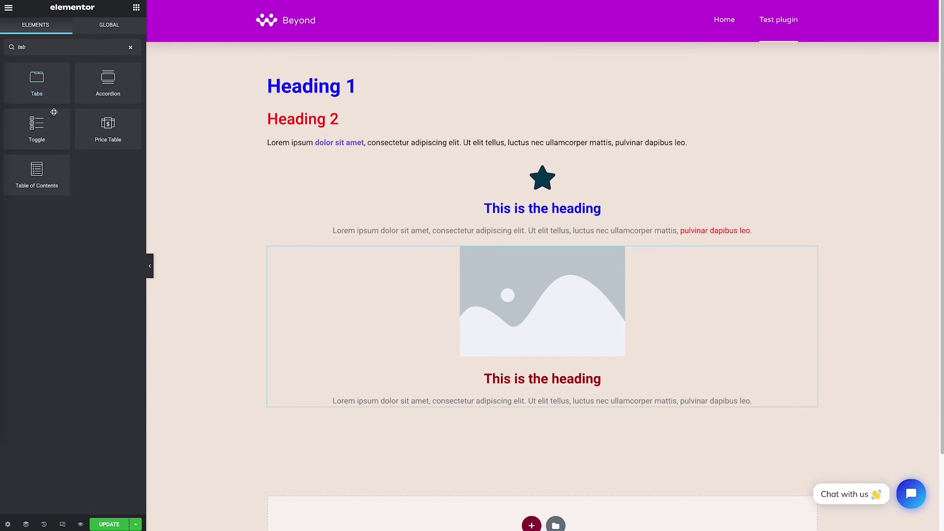
{"action": "left_click_drag", "start_coordinate": [43, 88], "coordinate": [560, 374]}
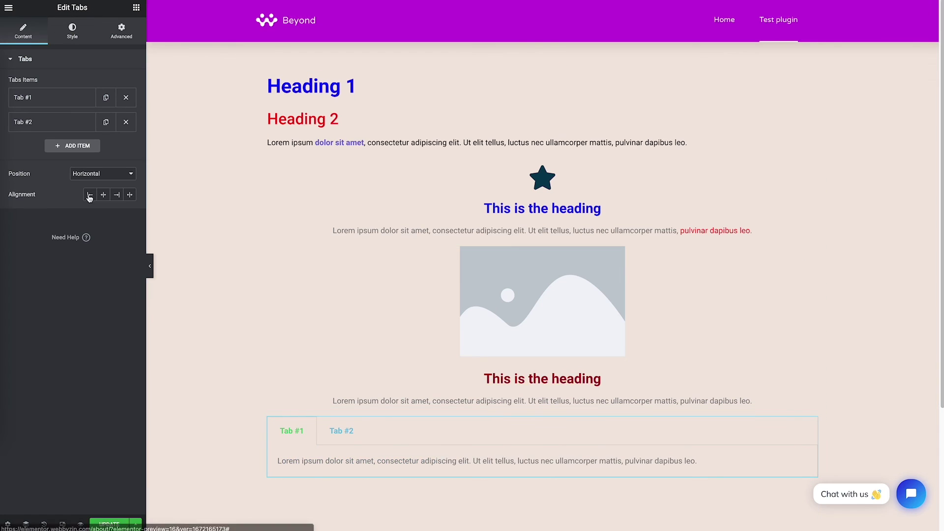
Insert the line "Heading" above the paragraph in Tab #1's content and format it as Heading 3.
{"action": "left_click", "coordinate": [87, 98]}
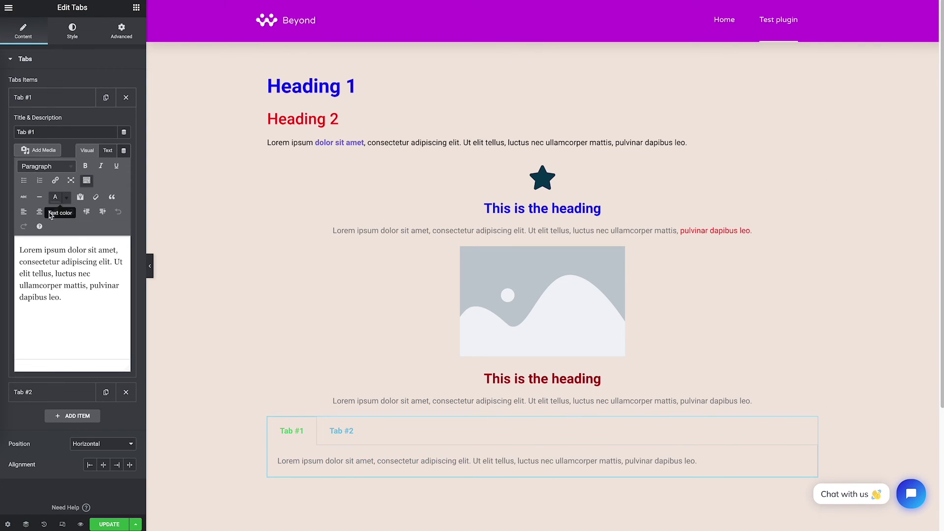
{"action": "left_click", "coordinate": [21, 250]}
{"action": "key", "text": "Return"}
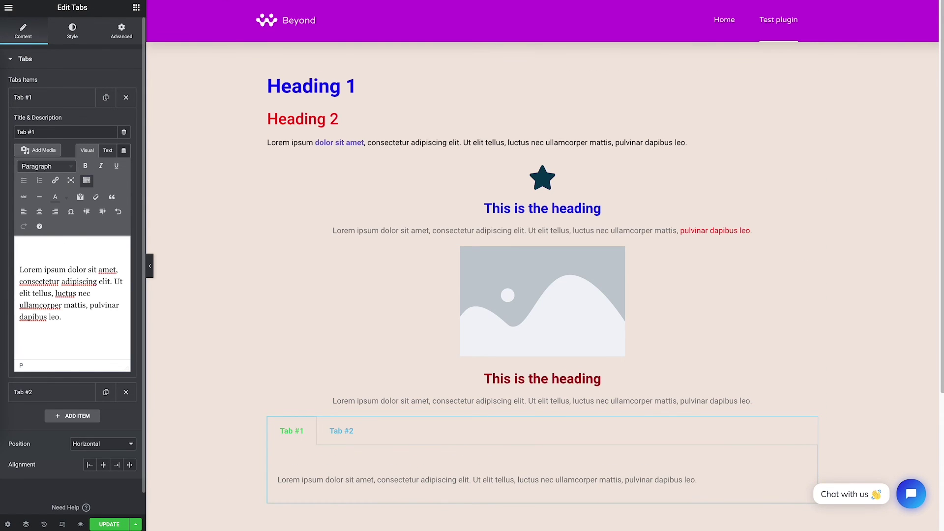
{"action": "type", "text": "Heading"}
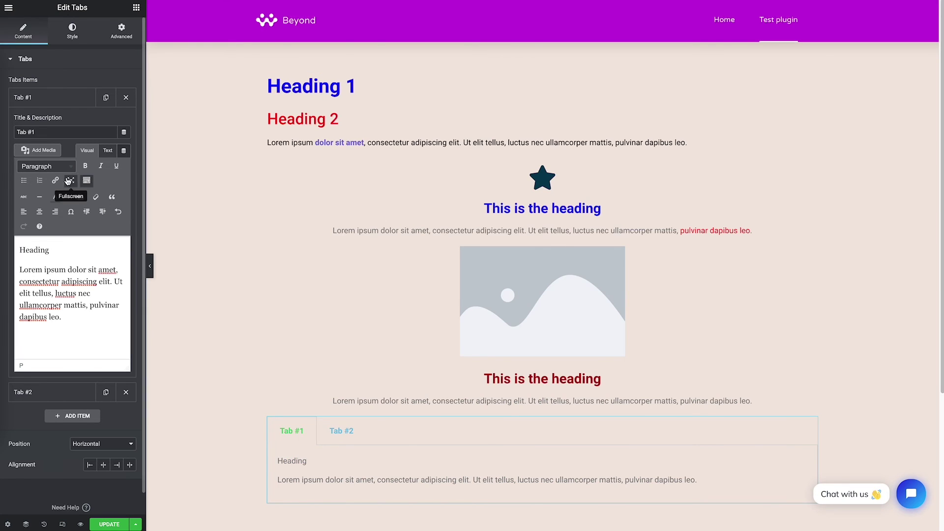
{"action": "left_click_drag", "start_coordinate": [50, 250], "coordinate": [18, 249]}
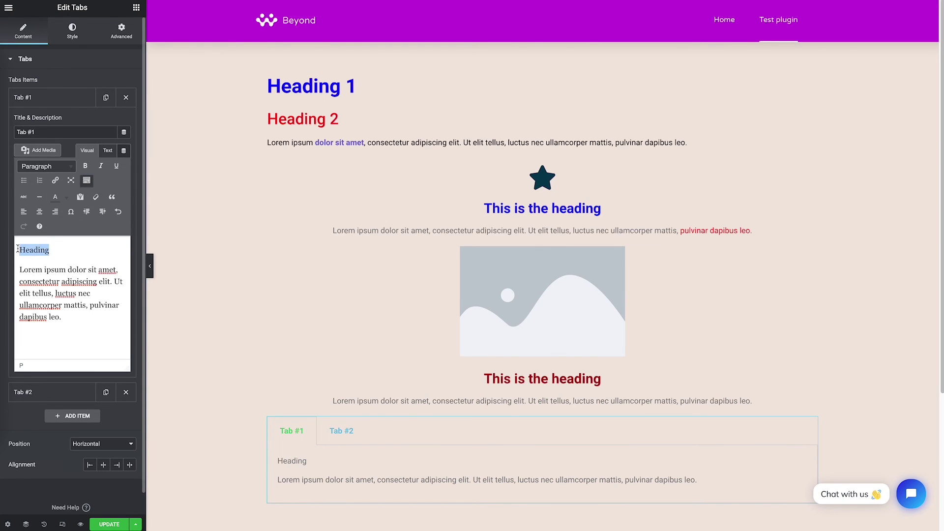
{"action": "left_click", "coordinate": [50, 167]}
{"action": "left_click", "coordinate": [45, 238]}
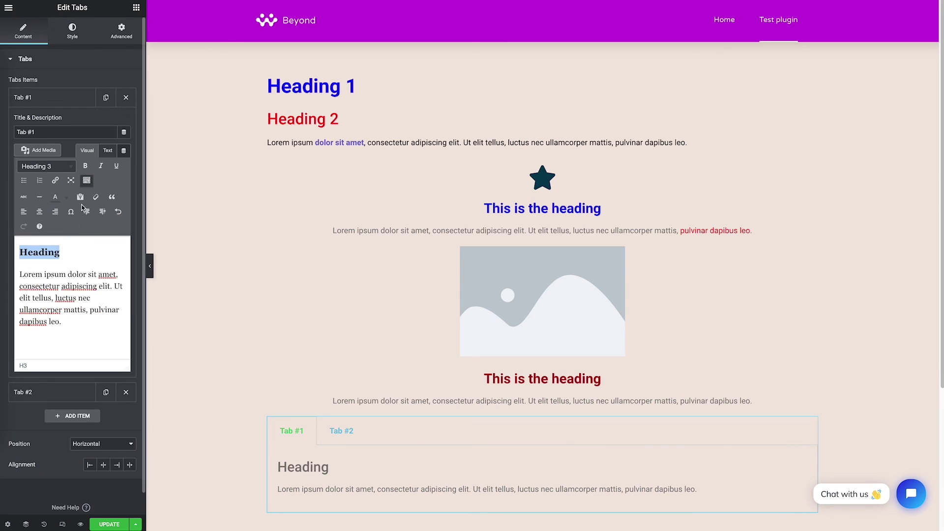
Link the "Heading" line in Tab #1's content to "#".
{"action": "left_click", "coordinate": [55, 181]}
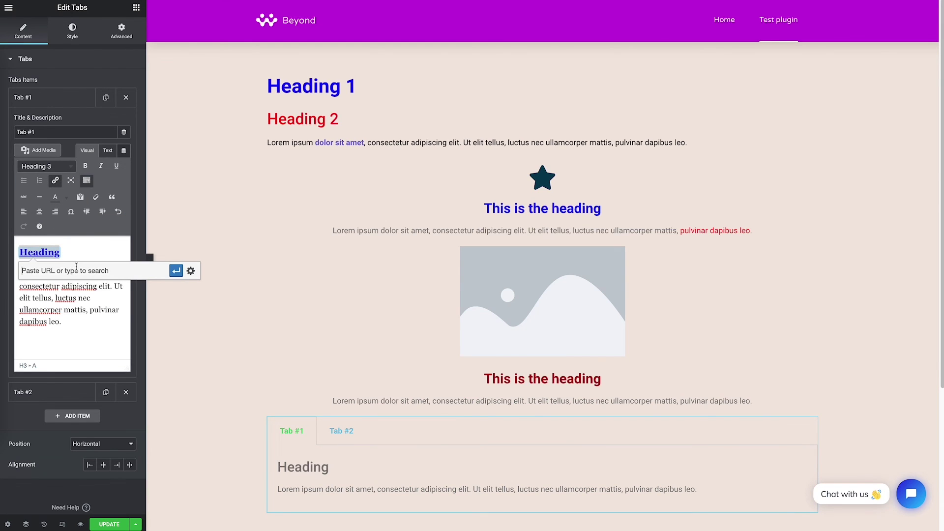
{"action": "type", "text": "#"}
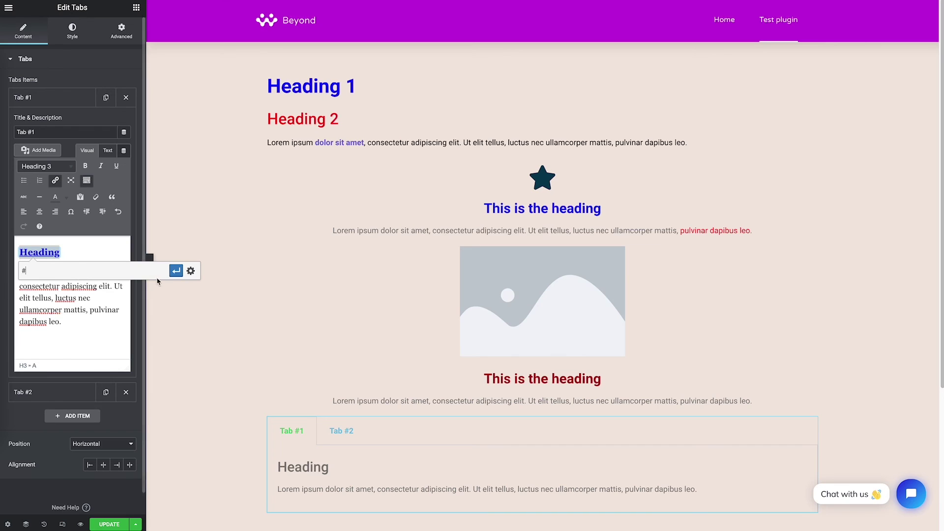
{"action": "key", "text": "Return"}
{"action": "left_click", "coordinate": [70, 309]}
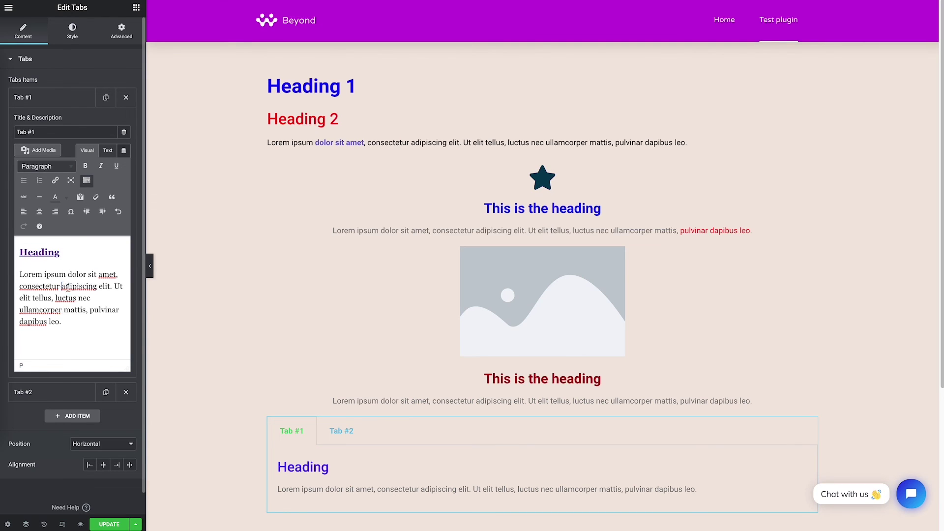
Make "adipiscing elit" in Tab #1's paragraph bold and link it to "#".
{"action": "left_click_drag", "start_coordinate": [65, 287], "coordinate": [112, 290]}
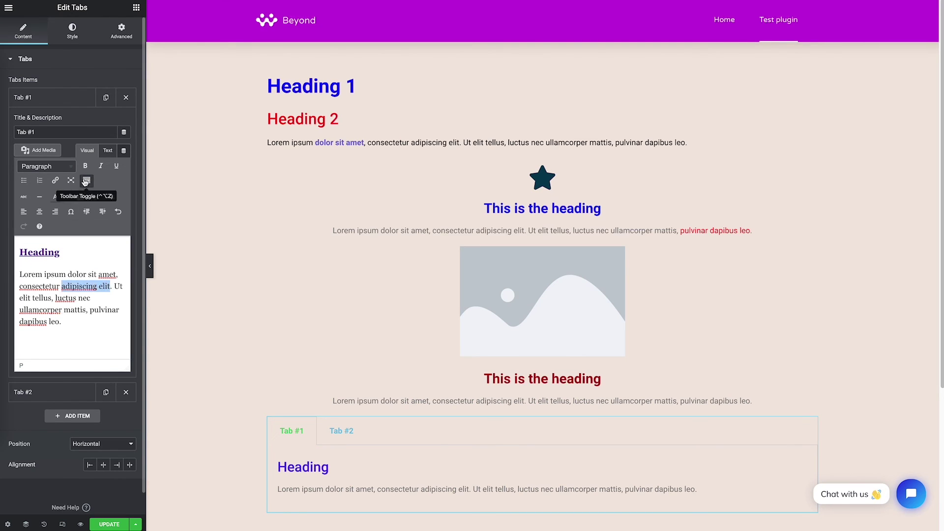
{"action": "left_click", "coordinate": [85, 166]}
{"action": "left_click", "coordinate": [55, 180]}
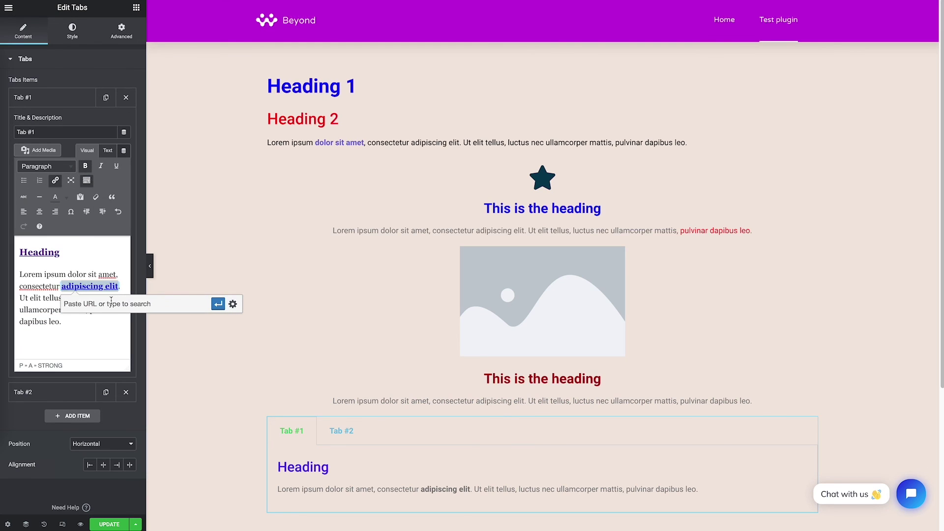
{"action": "type", "text": "#"}
{"action": "left_click", "coordinate": [218, 304]}
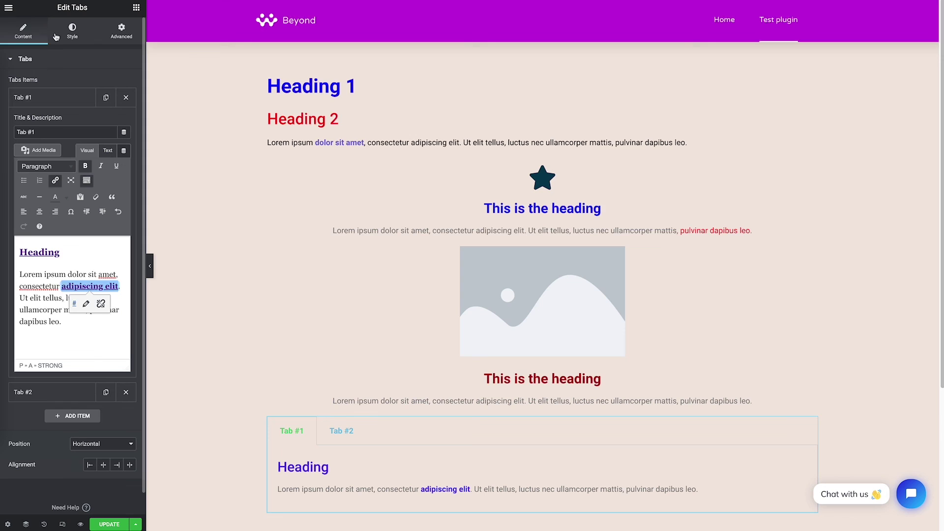
Set the Tabs widget's title color to a darker blue in its Tabs style settings.
{"action": "left_click", "coordinate": [73, 30]}
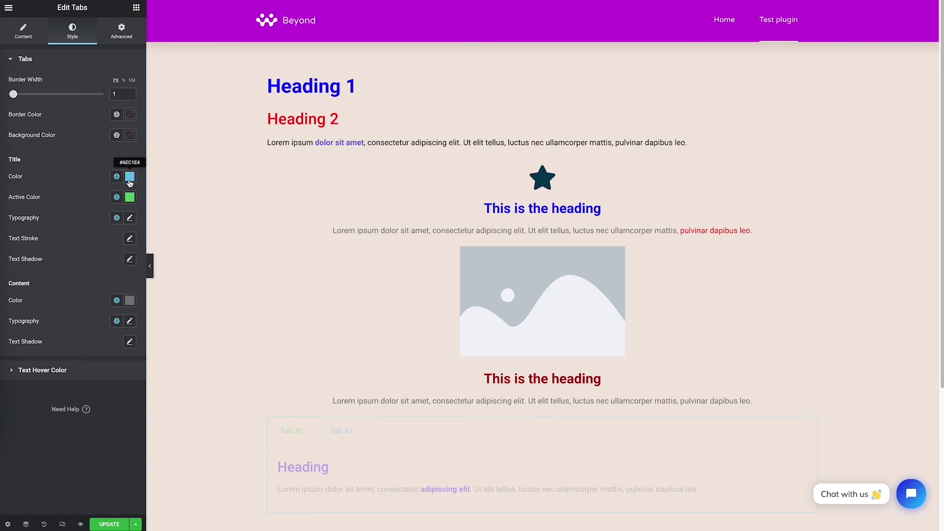
{"action": "left_click", "coordinate": [130, 177]}
{"action": "left_click_drag", "start_coordinate": [96, 251], "coordinate": [32, 300]}
{"action": "left_click", "coordinate": [84, 171]}
Set the Tabs widget's title Active Color to dark grey #29302A and its content color to black.
{"action": "left_click", "coordinate": [130, 196]}
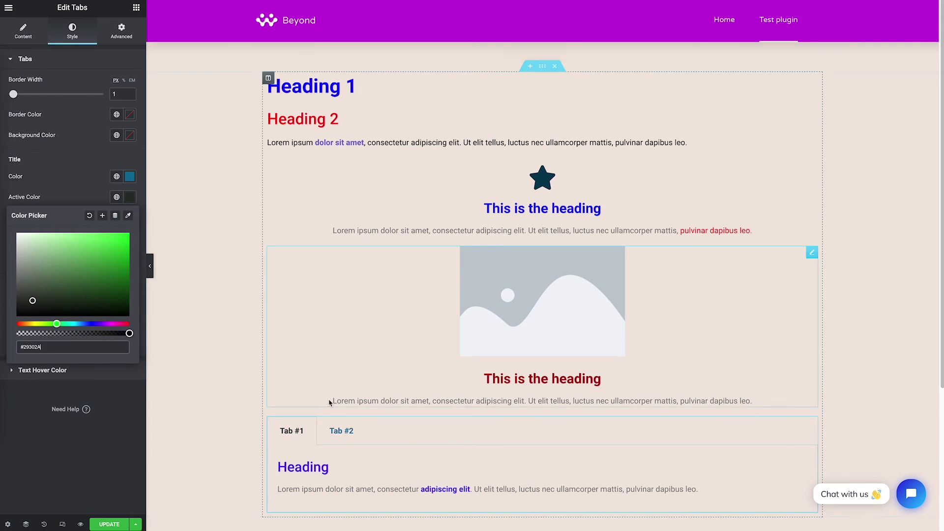
{"action": "left_click", "coordinate": [94, 203]}
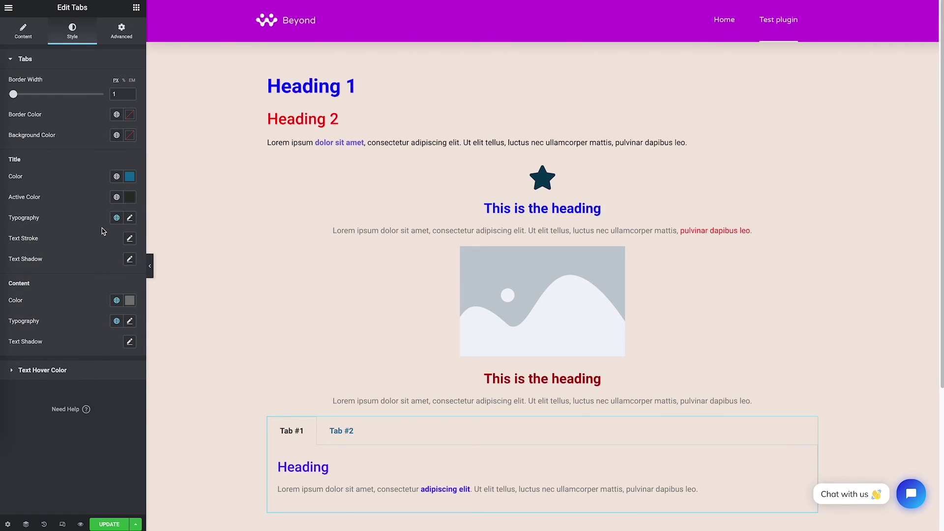
{"action": "left_click", "coordinate": [130, 300]}
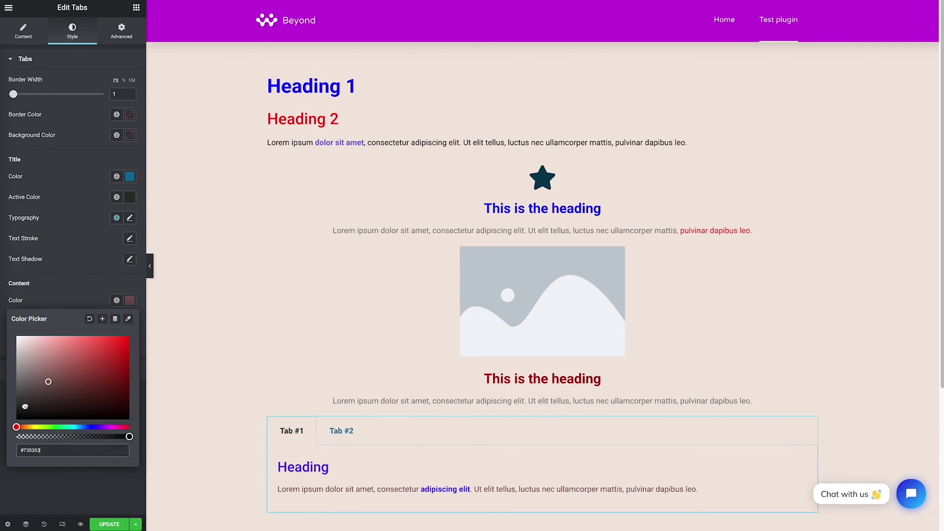
{"action": "left_click", "coordinate": [76, 305]}
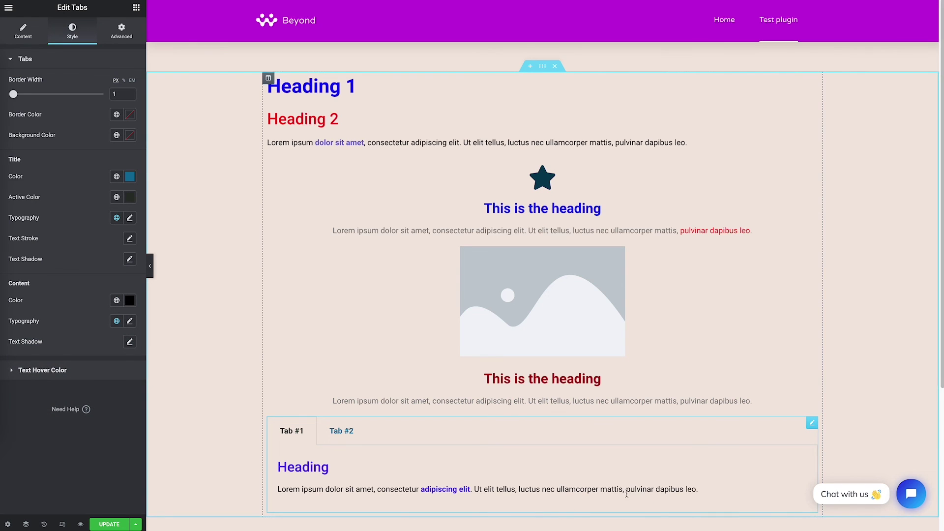
In the Tabs widget's Text Hover Color settings, set the Heading Color to red and the Heading Hover Color to blue #001DFF.
{"action": "left_click", "coordinate": [70, 375]}
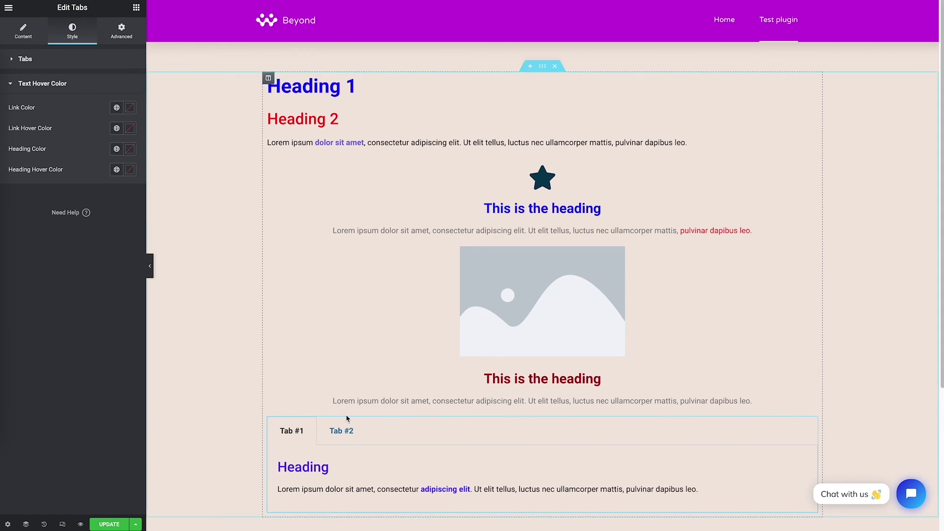
{"action": "scroll", "coordinate": [347, 422], "scroll_direction": "down", "scroll_amount": 2}
{"action": "left_click", "coordinate": [129, 151]}
{"action": "left_click_drag", "start_coordinate": [105, 248], "coordinate": [129, 189]}
{"action": "left_click", "coordinate": [92, 150]}
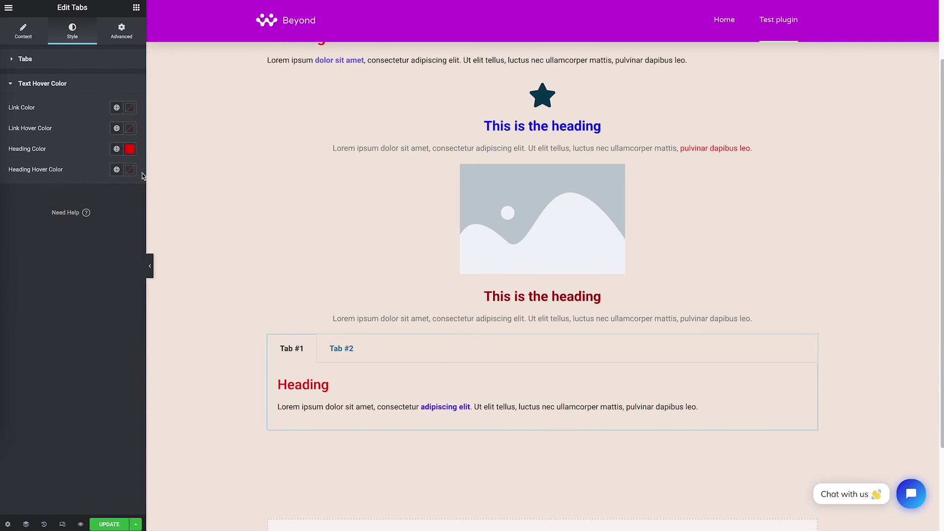
{"action": "left_click", "coordinate": [130, 169]}
{"action": "left_click_drag", "start_coordinate": [72, 295], "coordinate": [131, 206]}
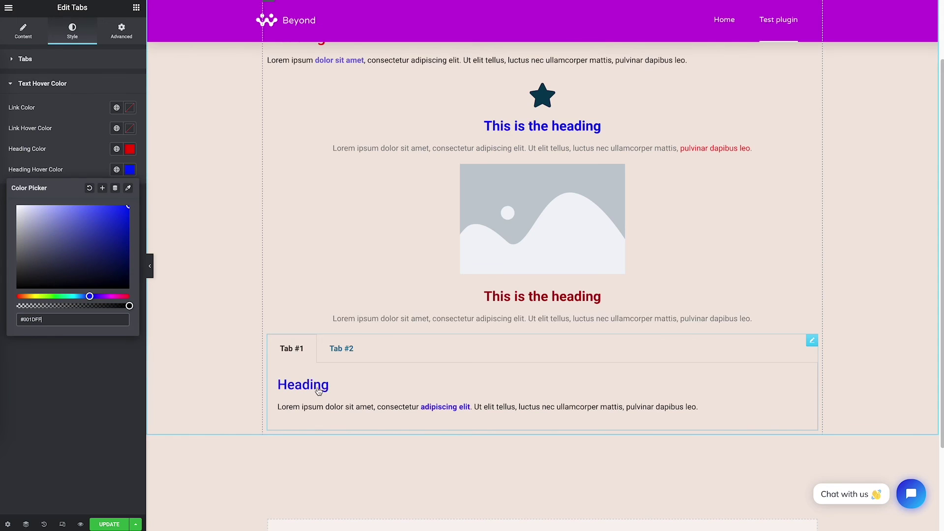
Set the Tabs widget's Link Color to bright green.
{"action": "left_click", "coordinate": [129, 109]}
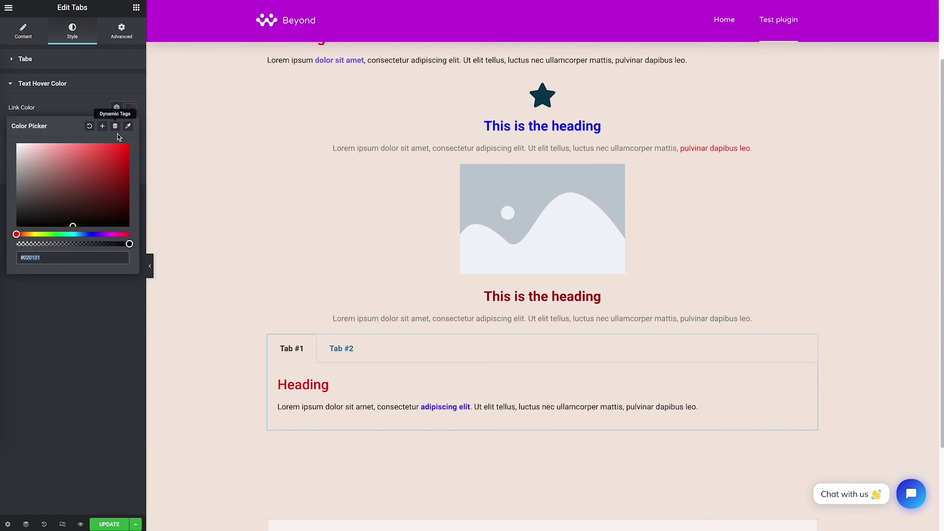
{"action": "left_click_drag", "start_coordinate": [81, 171], "coordinate": [72, 189]}
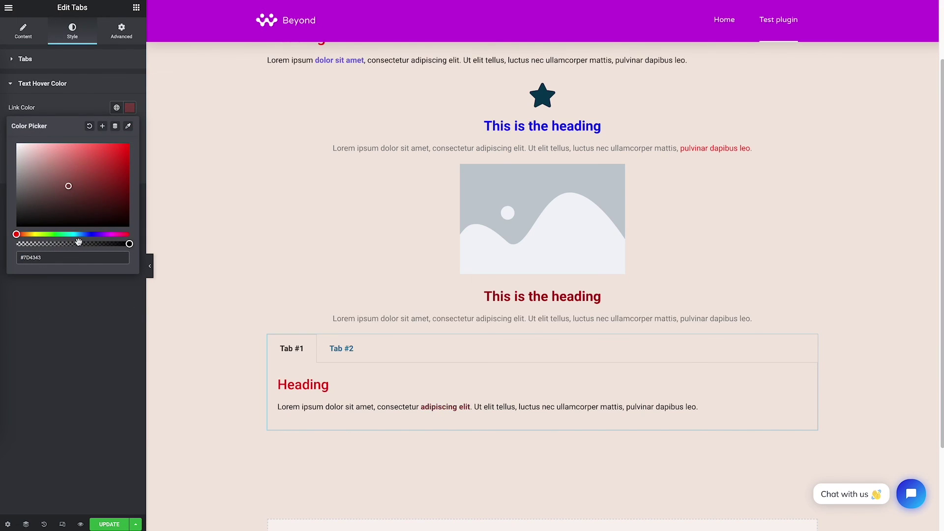
{"action": "left_click", "coordinate": [58, 234]}
{"action": "left_click", "coordinate": [128, 144]}
{"action": "left_click", "coordinate": [130, 107]}
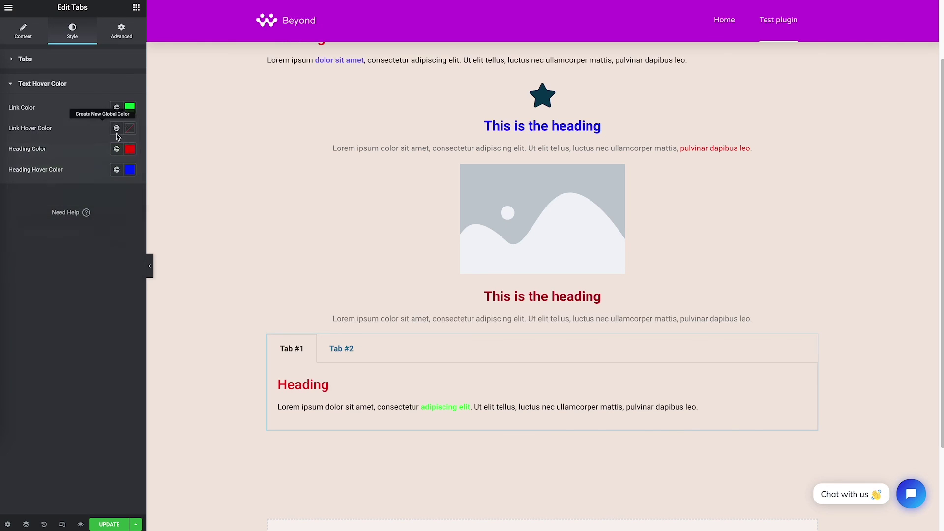
Set the Tabs widget's Link Hover Color to orange-red #F23900.
{"action": "left_click", "coordinate": [130, 128]}
{"action": "left_click_drag", "start_coordinate": [80, 230], "coordinate": [73, 246]}
{"action": "left_click", "coordinate": [38, 254]}
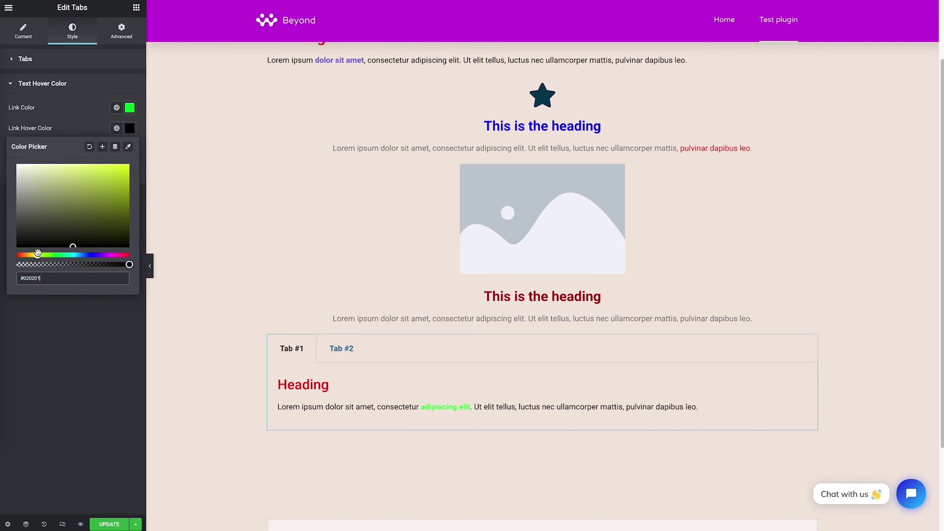
{"action": "left_click", "coordinate": [128, 169]}
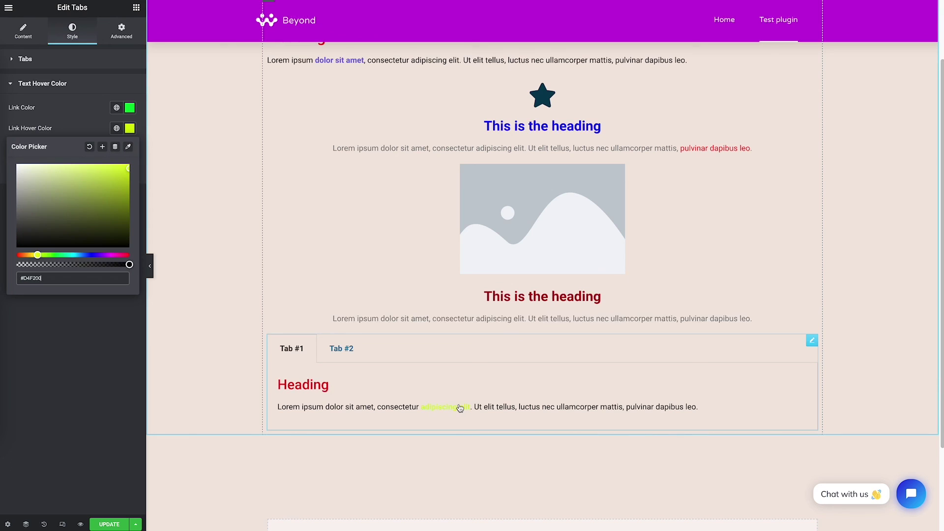
{"action": "left_click", "coordinate": [26, 255]}
{"action": "left_click_drag", "start_coordinate": [25, 255], "coordinate": [21, 254]}
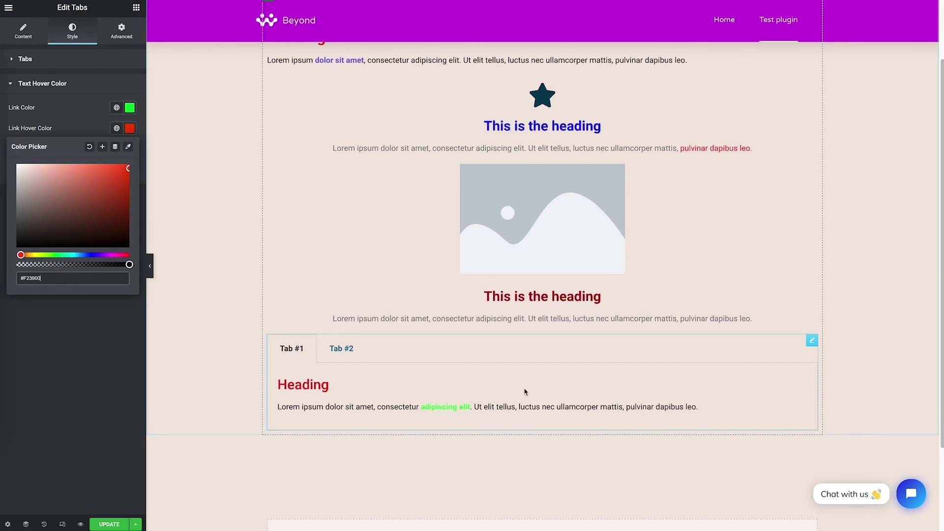
{"action": "left_click", "coordinate": [78, 133]}
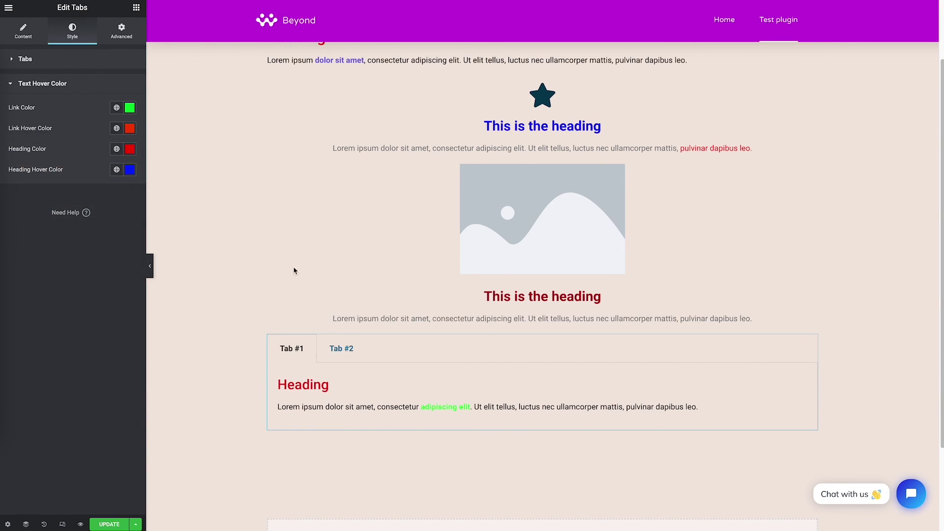
{"action": "scroll", "coordinate": [407, 276], "scroll_direction": "up", "scroll_amount": 3}
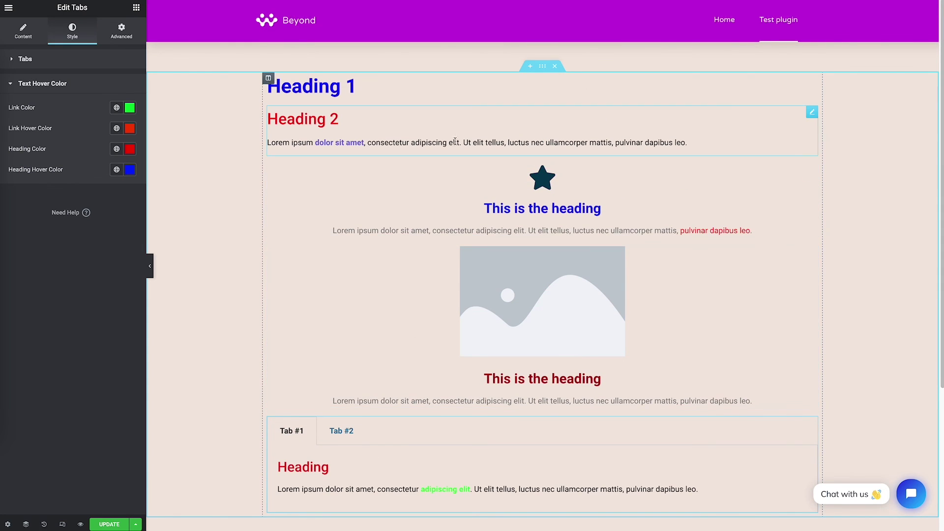
{"action": "left_click", "coordinate": [137, 10]}
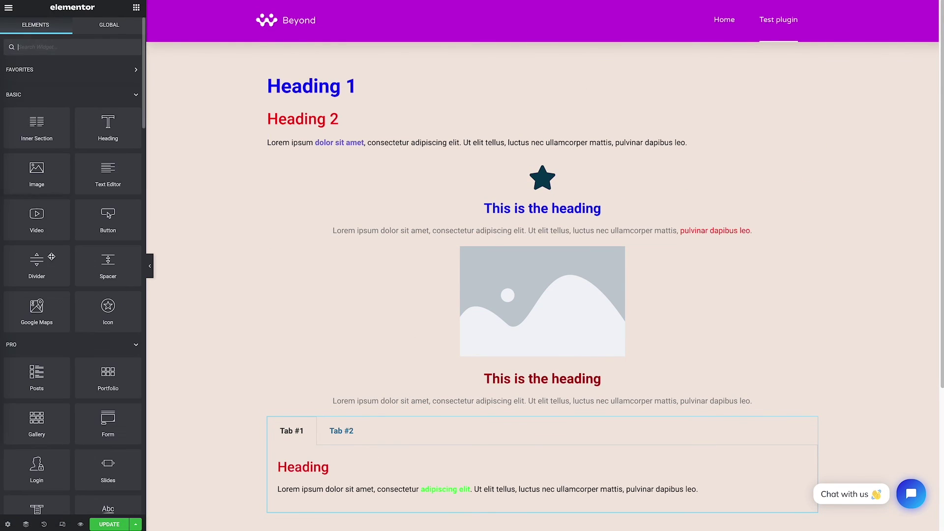
{"action": "scroll", "coordinate": [73, 295], "scroll_direction": "down", "scroll_amount": 10}
{"action": "scroll", "coordinate": [471, 274], "scroll_direction": "down", "scroll_amount": 4}
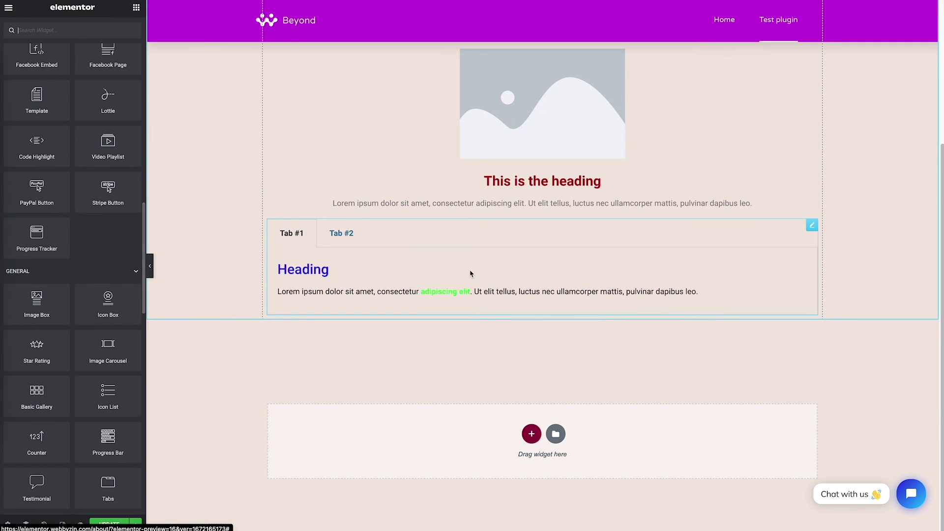
{"action": "scroll", "coordinate": [470, 274], "scroll_direction": "up", "scroll_amount": 4}
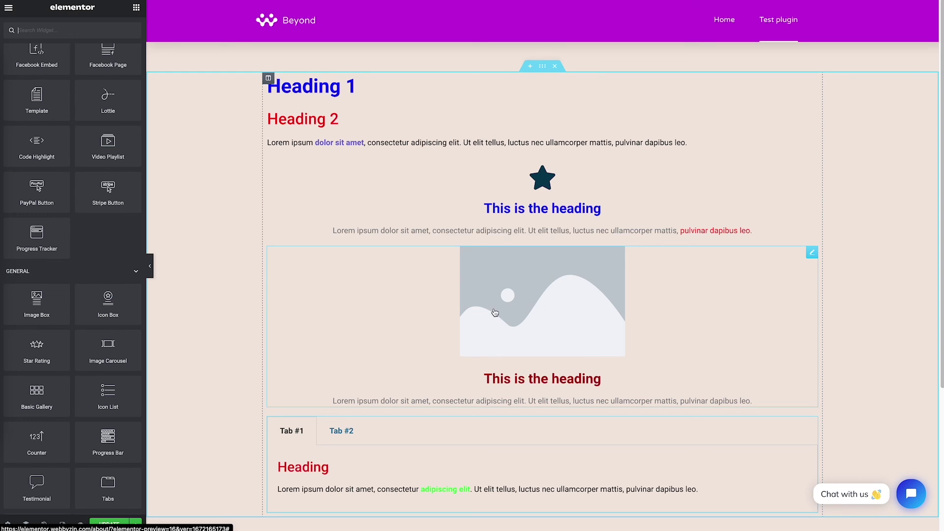
{"action": "scroll", "coordinate": [495, 313], "scroll_direction": "down", "scroll_amount": 1}
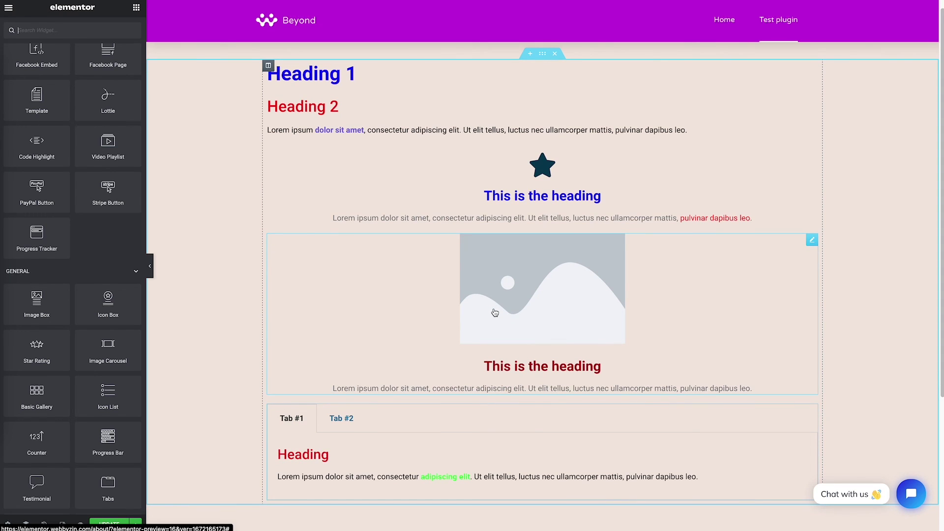